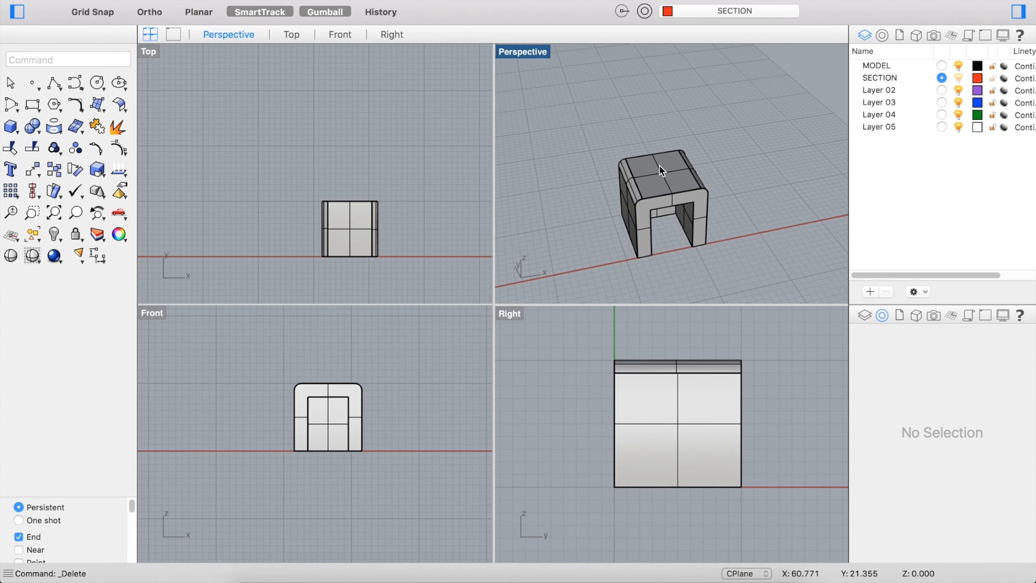
# Step: Run Make2D on the whole arch-shaped solid from the Perspective view
pyautogui.moveTo(651, 187); pyautogui.dragTo(662, 178, button='right')
pyautogui.scroll(3, 661, 178)
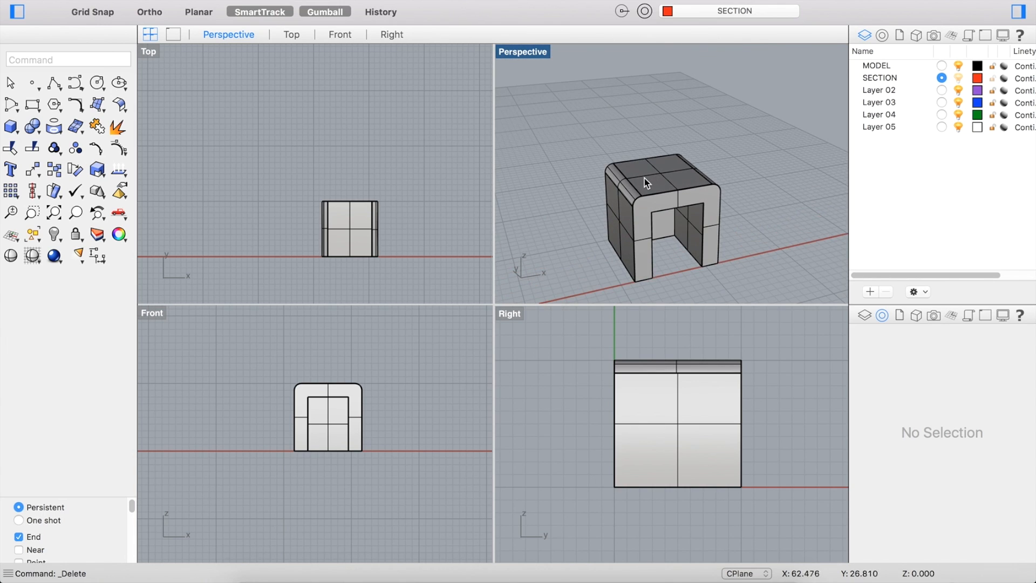
pyautogui.scroll(-2, 629, 184)
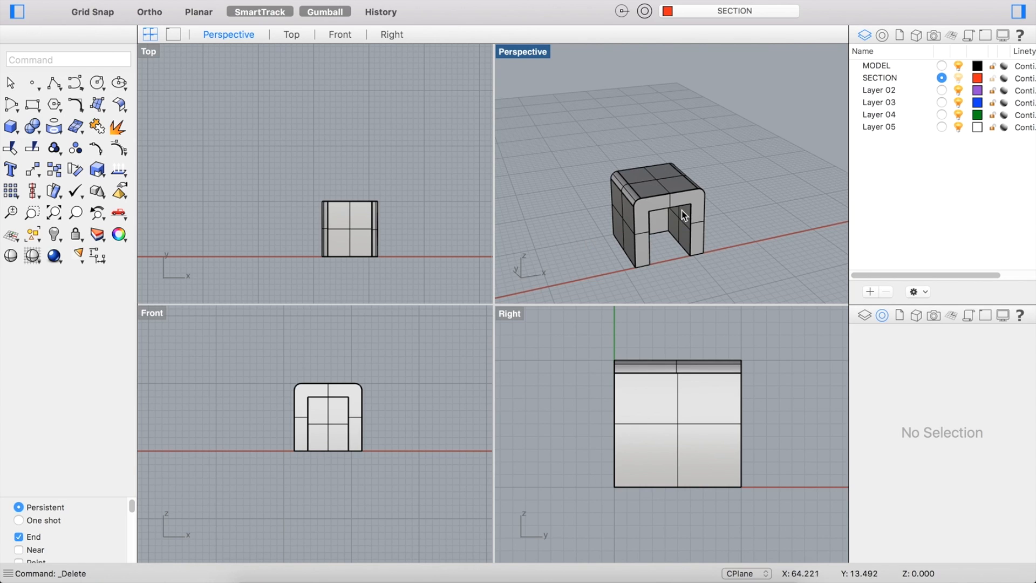
pyautogui.scroll(-2, 610, 249)
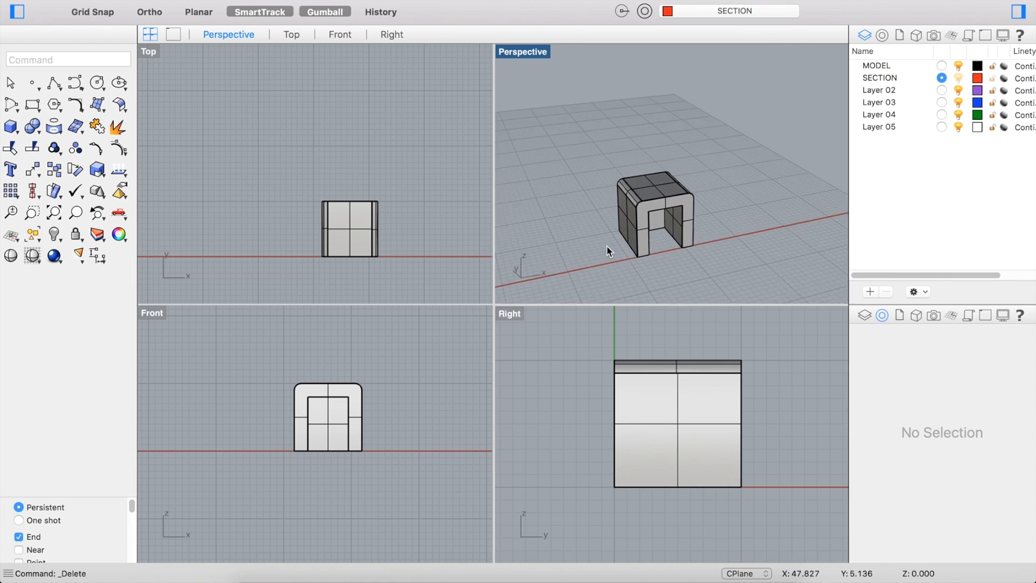
pyautogui.scroll(5, 702, 275)
pyautogui.moveTo(534, 270); pyautogui.dragTo(744, 69)
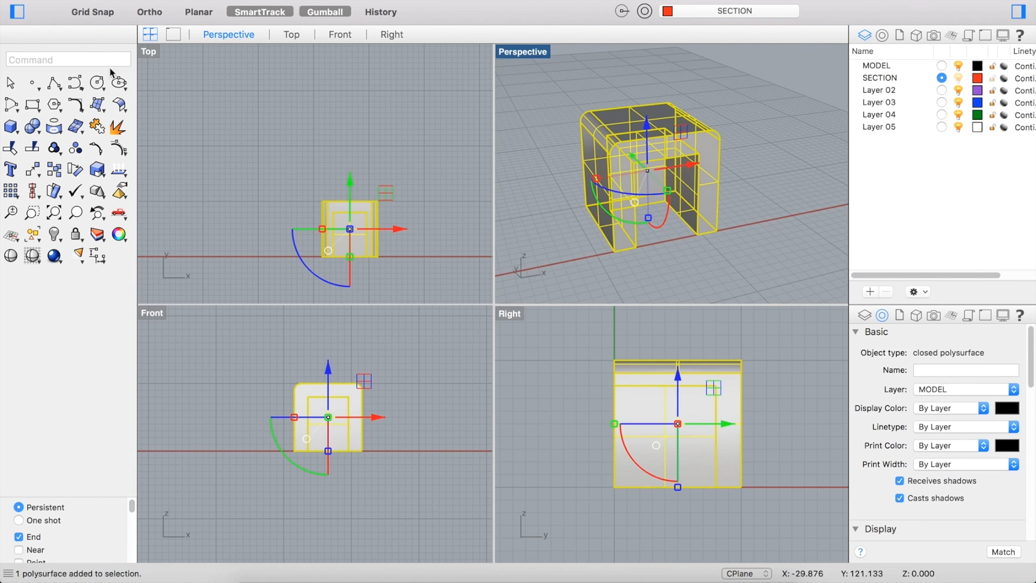
pyautogui.click(58, 60)
pyautogui.write('Make2D')
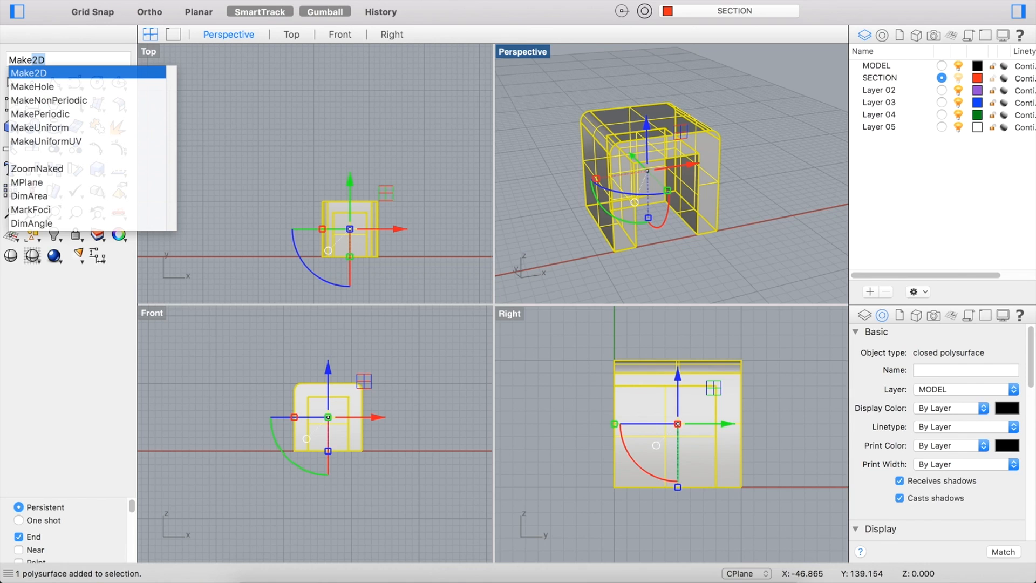
pyautogui.press('Return')
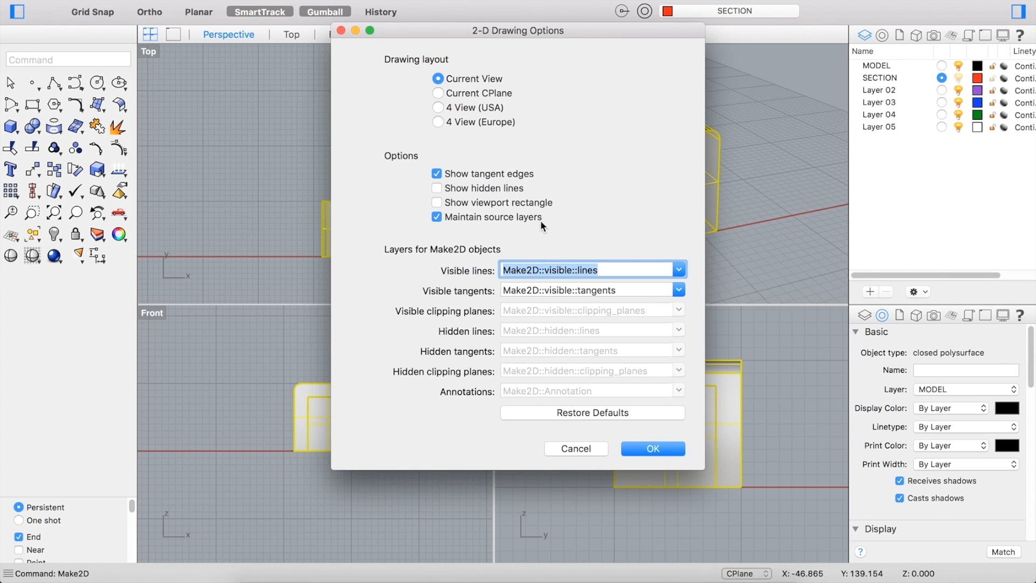
# Step: Generate the 2D drawing from the current view with tangent edges, hidden lines and source layers maintained
pyautogui.click(436, 188)
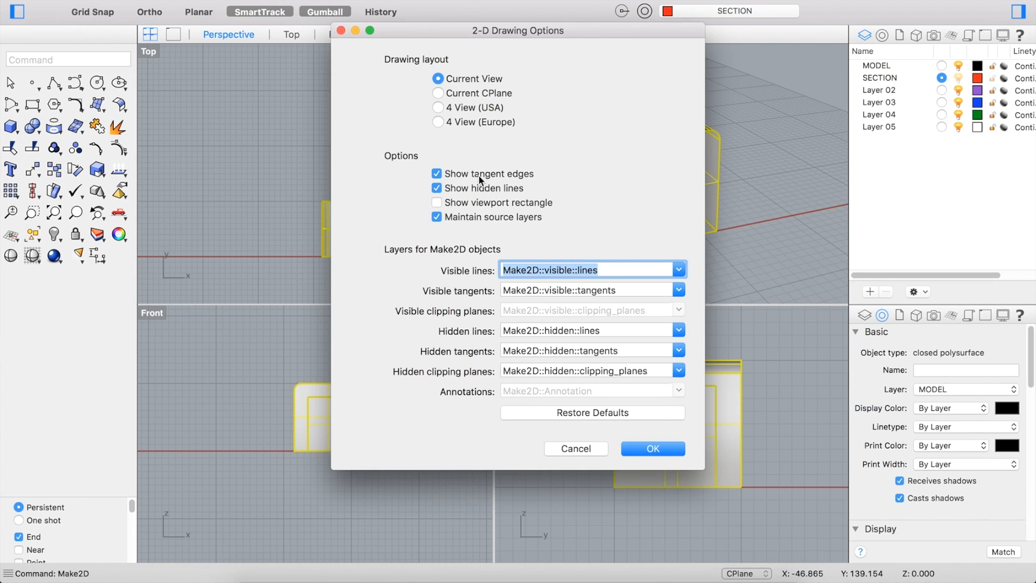
pyautogui.moveTo(582, 27); pyautogui.dragTo(336, 65)
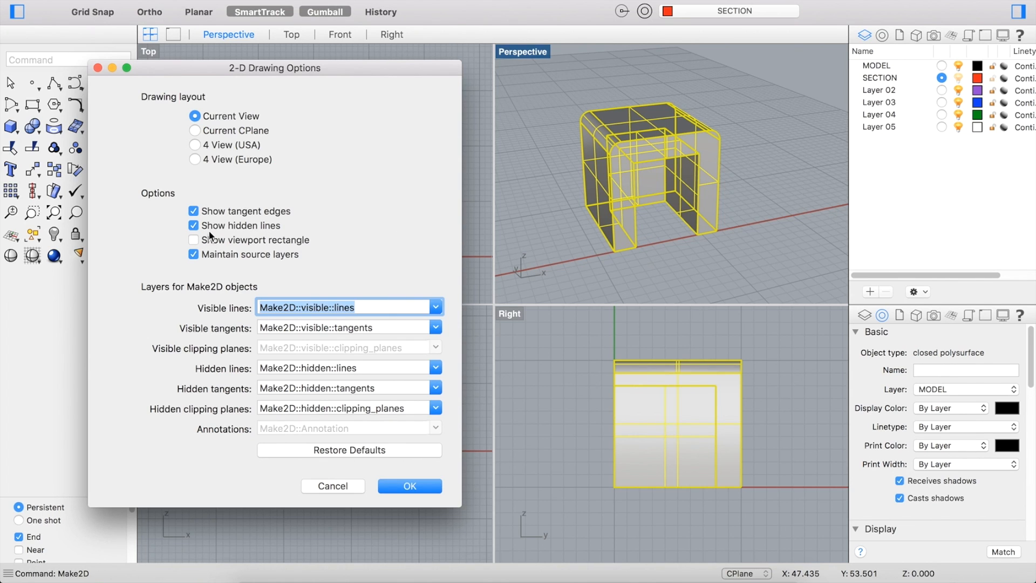
pyautogui.moveTo(263, 70); pyautogui.dragTo(407, 20)
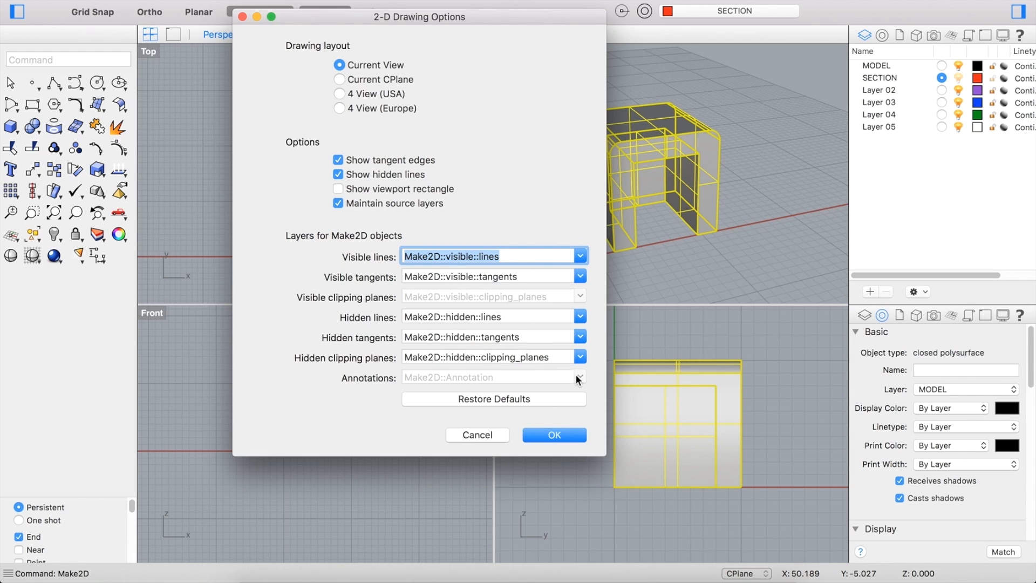
pyautogui.click(554, 435)
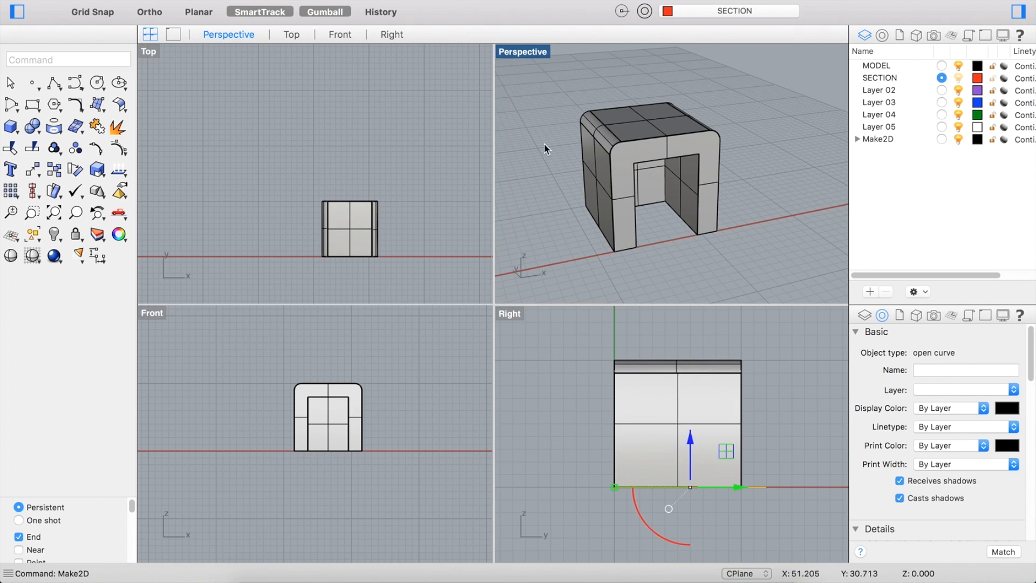
# Step: Examine the generated 2D line drawing in the Top view beside the original model
pyautogui.scroll(-2, 379, 193)
pyautogui.scroll(5, 263, 200)
pyautogui.click(368, 236)
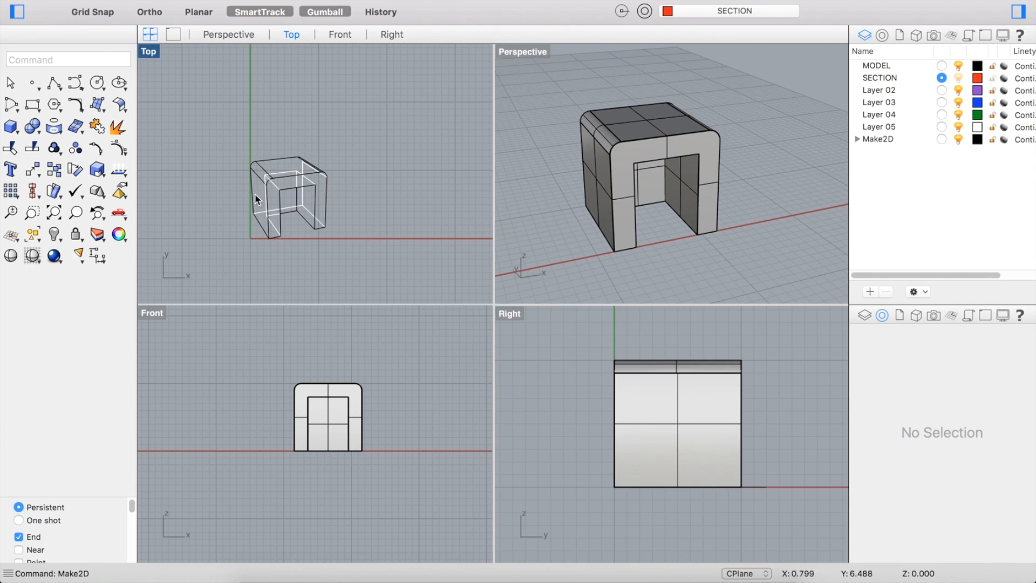
pyautogui.scroll(2, 254, 194)
pyautogui.scroll(-2, 258, 239)
pyautogui.scroll(-2, 259, 162)
pyautogui.scroll(2, 263, 163)
pyautogui.scroll(2, 263, 163)
pyautogui.scroll(-3, 235, 167)
pyautogui.scroll(-1, 296, 174)
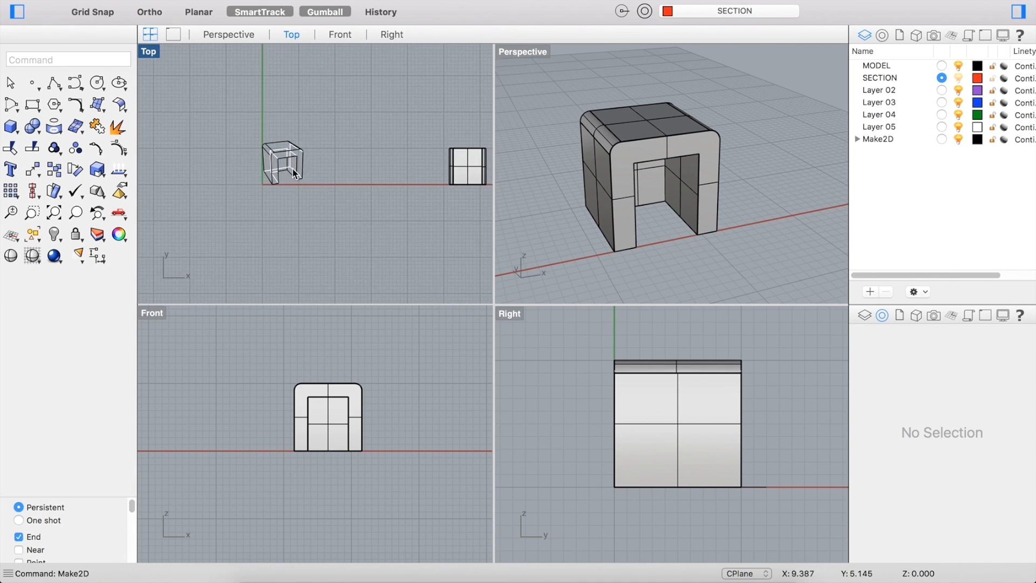
pyautogui.scroll(-1, 296, 174)
pyautogui.scroll(2, 274, 154)
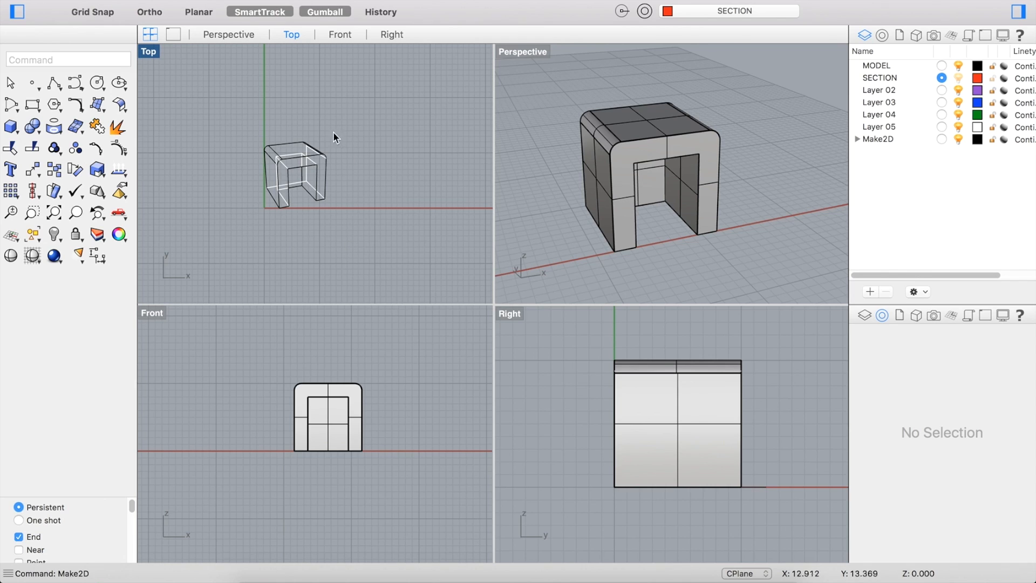
pyautogui.scroll(3, 248, 176)
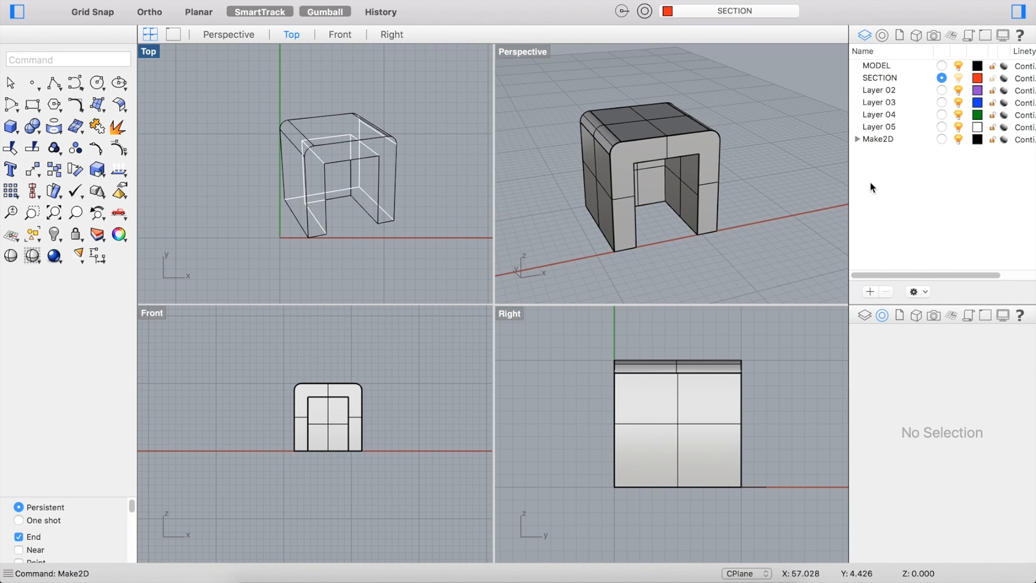
# Step: Expand the Make2D layer and its visible and hidden sublayers
pyautogui.click(858, 140)
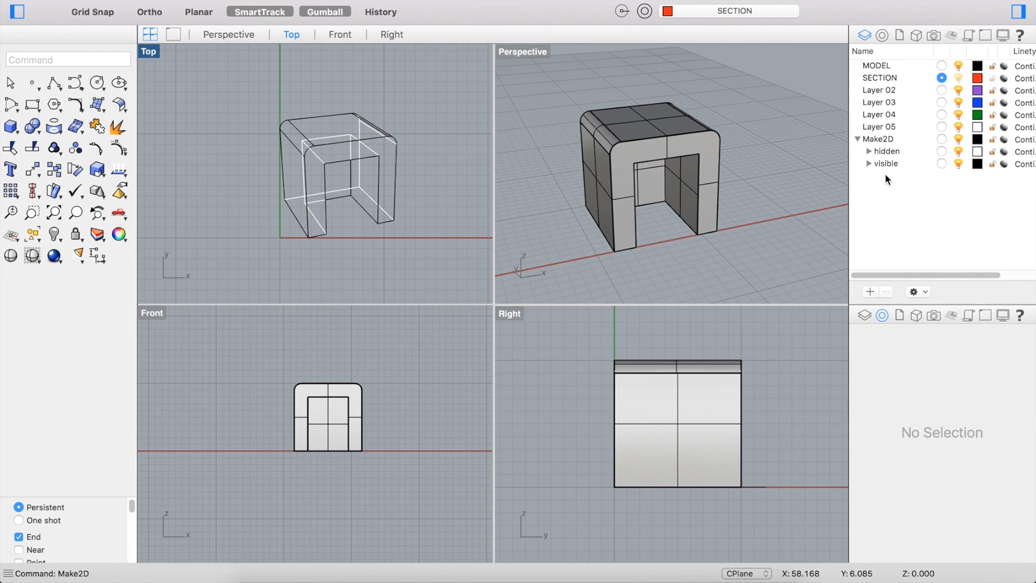
pyautogui.click(869, 163)
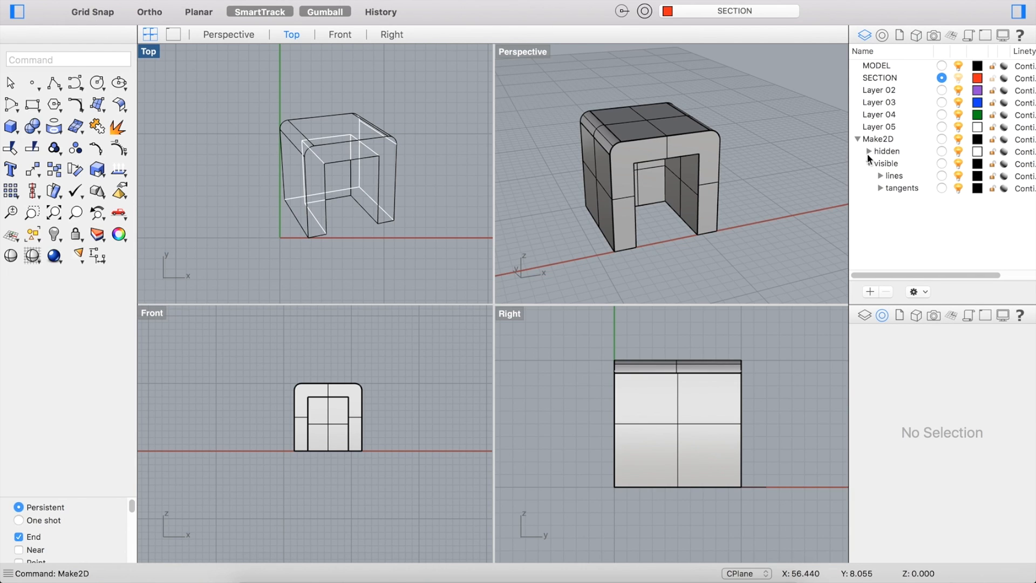
pyautogui.click(869, 152)
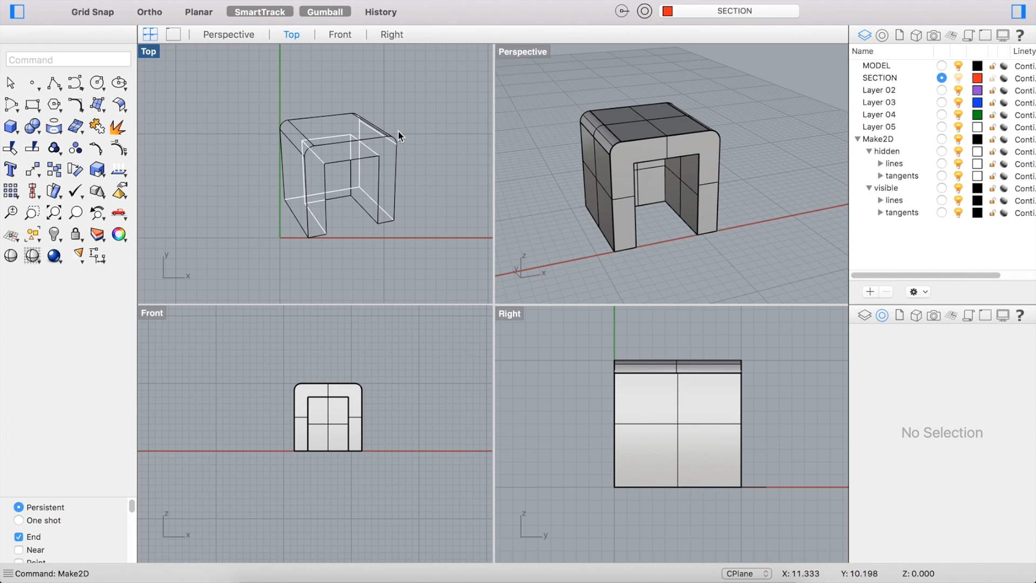
# Step: Maximize the Top view and check the layer of an inner vertical line in the 2D drawing
pyautogui.scroll(2, 399, 131)
pyautogui.doubleClick(154, 58)
pyautogui.scroll(-2, 370, 225)
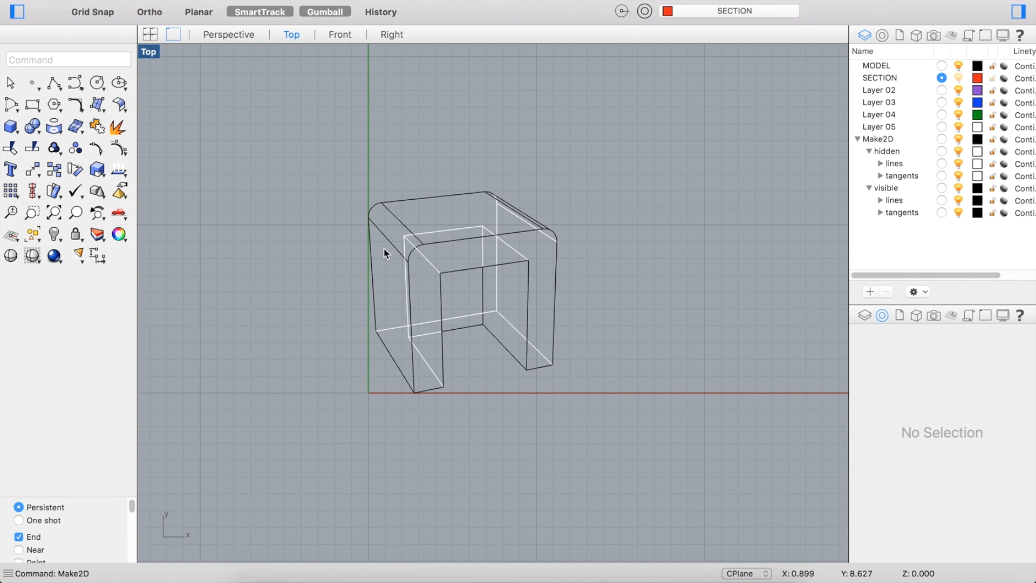
pyautogui.click(444, 357)
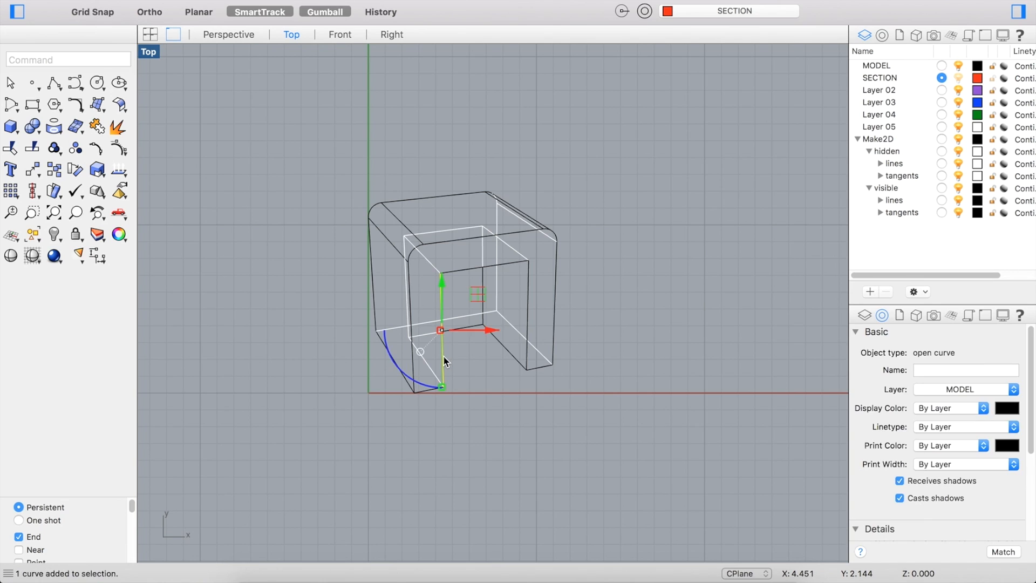
pyautogui.click(328, 278)
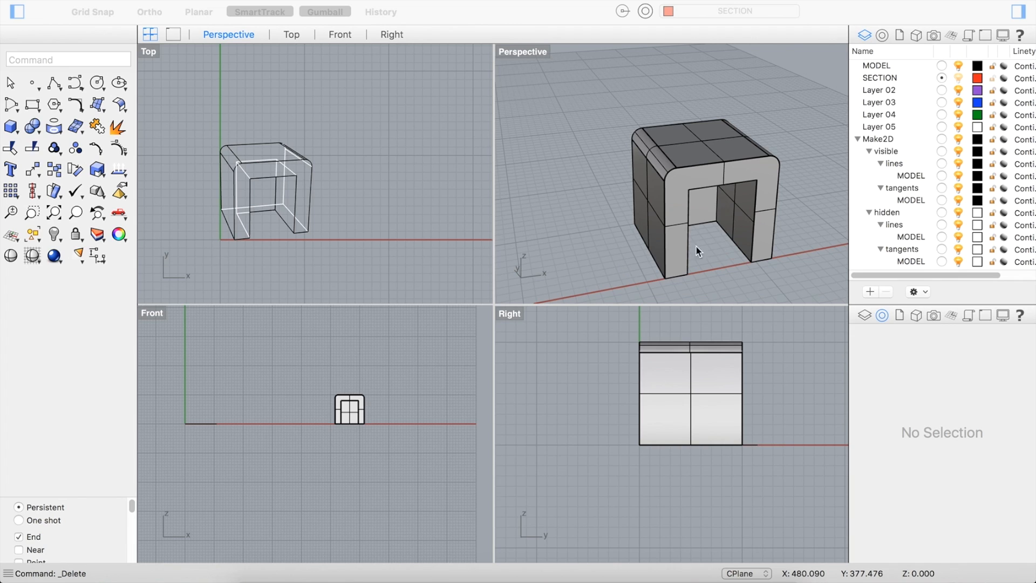
# Step: Move the entire 2D drawing along the X axis from the origin toward the solid model
pyautogui.scroll(-5, 235, 248)
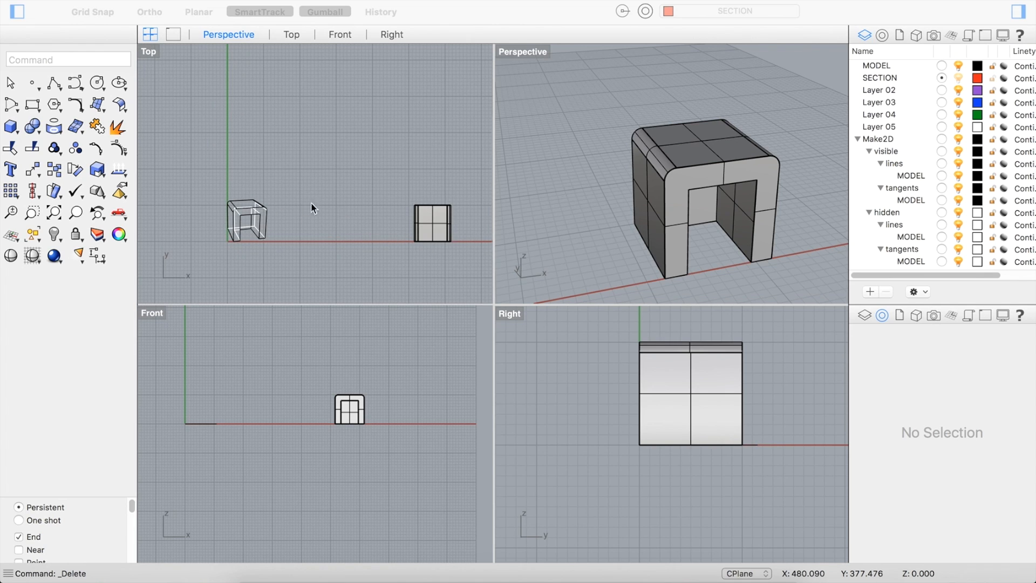
pyautogui.moveTo(210, 248); pyautogui.dragTo(299, 161)
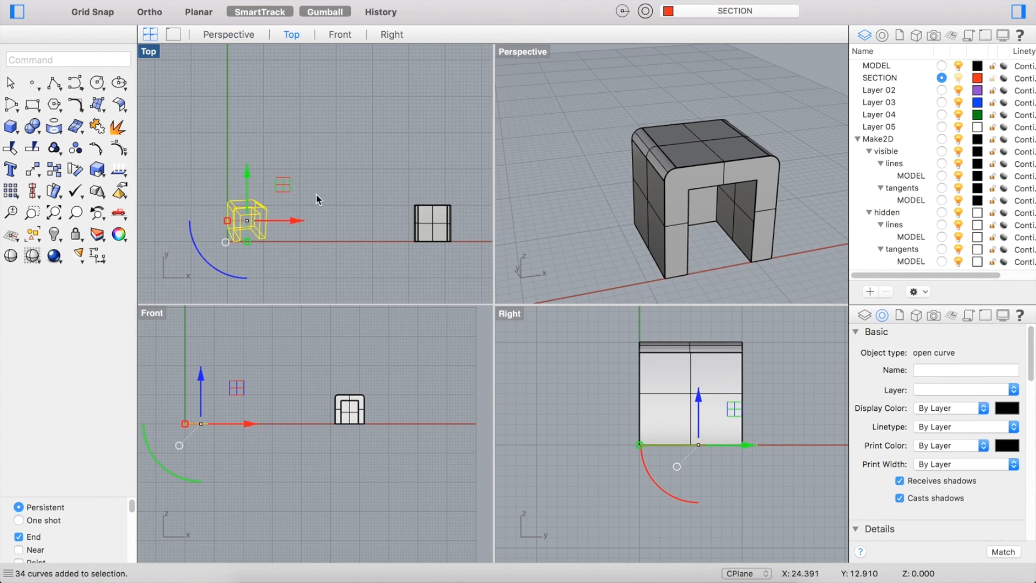
pyautogui.keyDown('shift'); pyautogui.moveTo(277, 222); pyautogui.dragTo(372, 233); pyautogui.keyUp('shift')
pyautogui.click(375, 262)
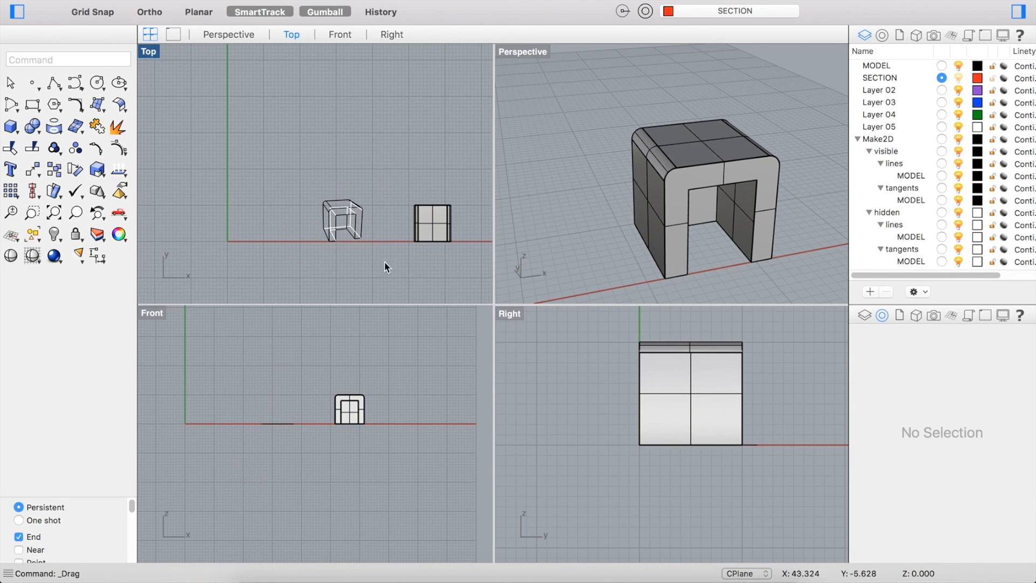
# Step: Draw a rectangular clipping plane on the ground of the Perspective view, spanning the arch-shaped model
pyautogui.click(517, 56)
pyautogui.write('Clipp')
pyautogui.press('Return')
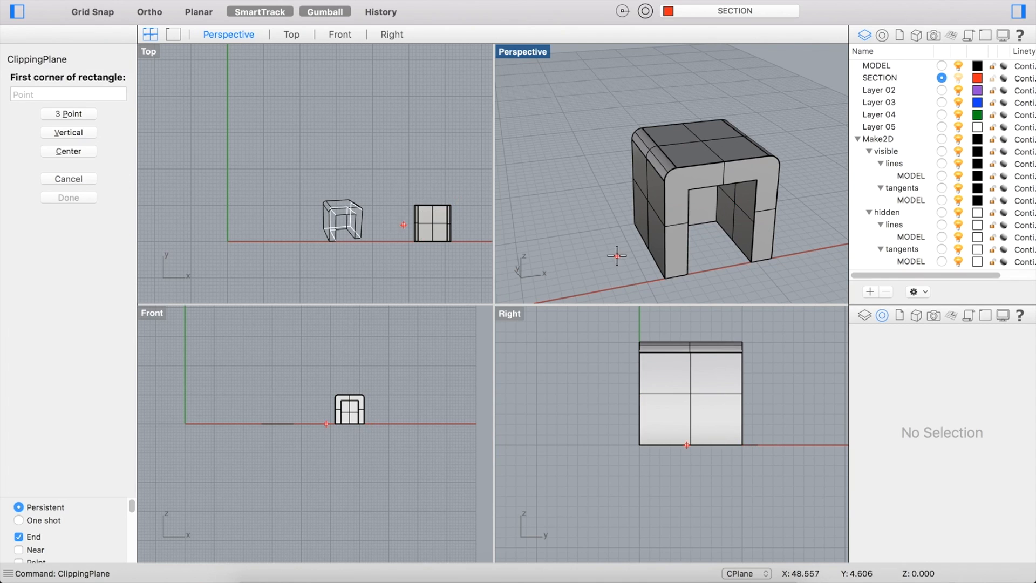
pyautogui.click(597, 281)
pyautogui.click(817, 110)
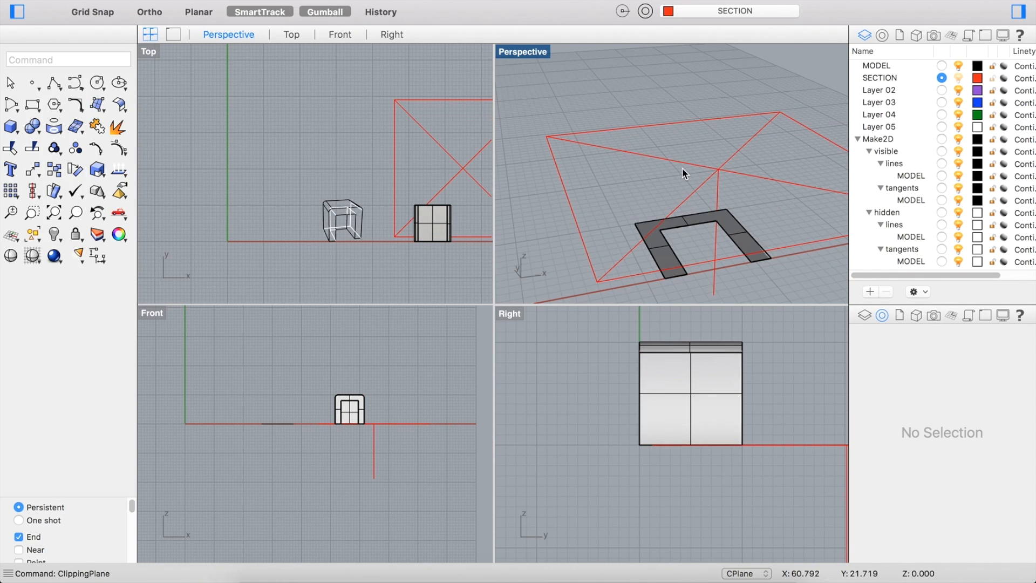
# Step: Stand the clipping plane upright, parallel to the arch's front face, and place it halfway through the model's depth
pyautogui.click(708, 173)
pyautogui.moveTo(730, 225); pyautogui.dragTo(793, 248)
pyautogui.click(572, 222)
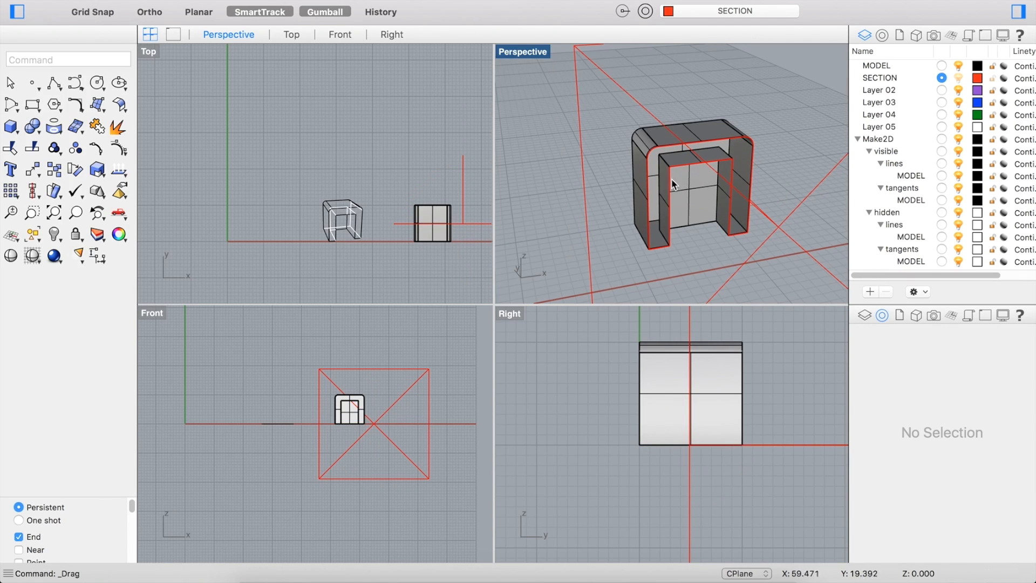
# Step: Create a Make2D drawing of the solid and clipping plane from the current view, including hidden lines and clipping plane layers
pyautogui.moveTo(568, 269); pyautogui.dragTo(792, 83)
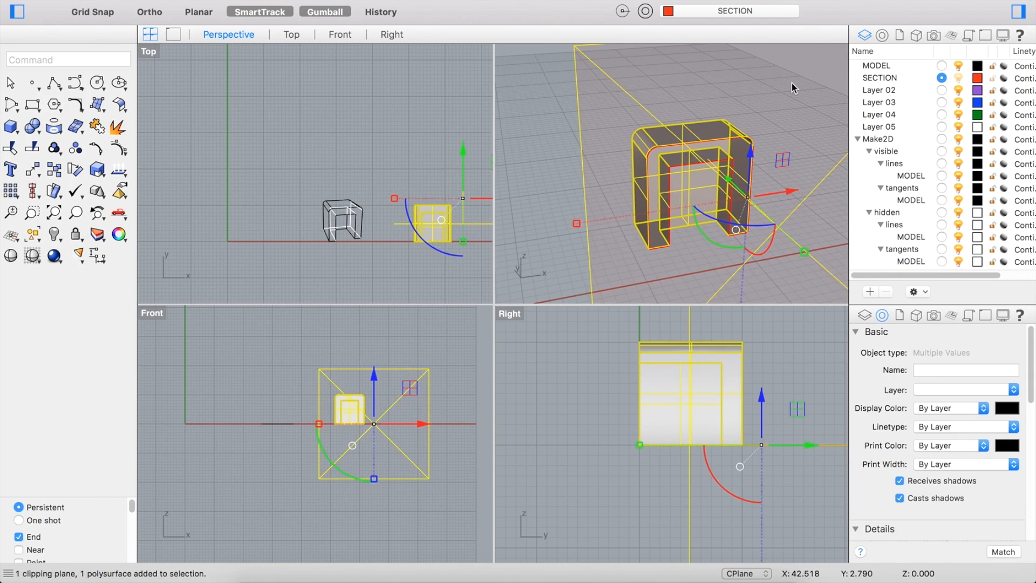
pyautogui.write('make2d')
pyautogui.press('Return')
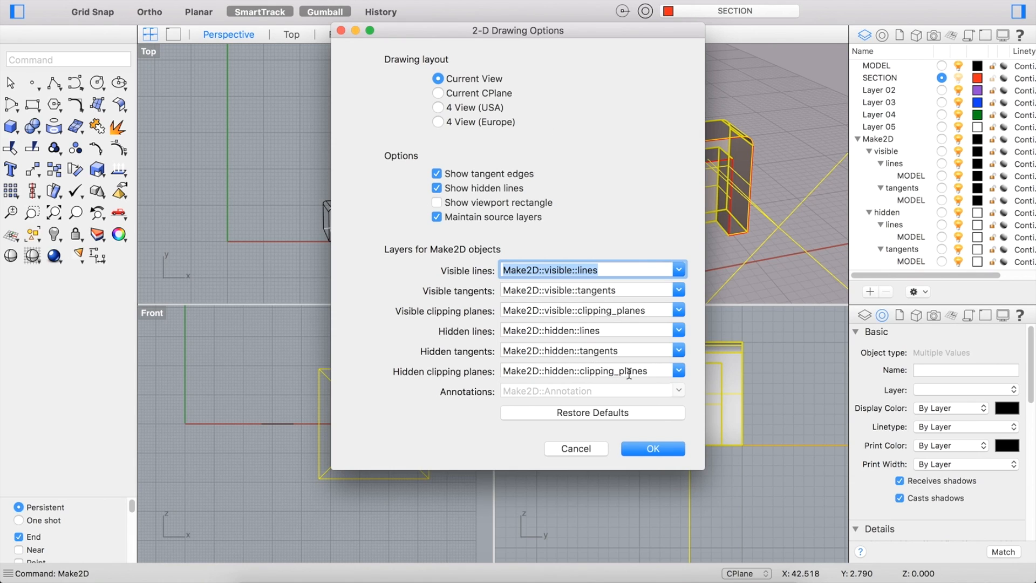
pyautogui.click(660, 447)
pyautogui.click(296, 251)
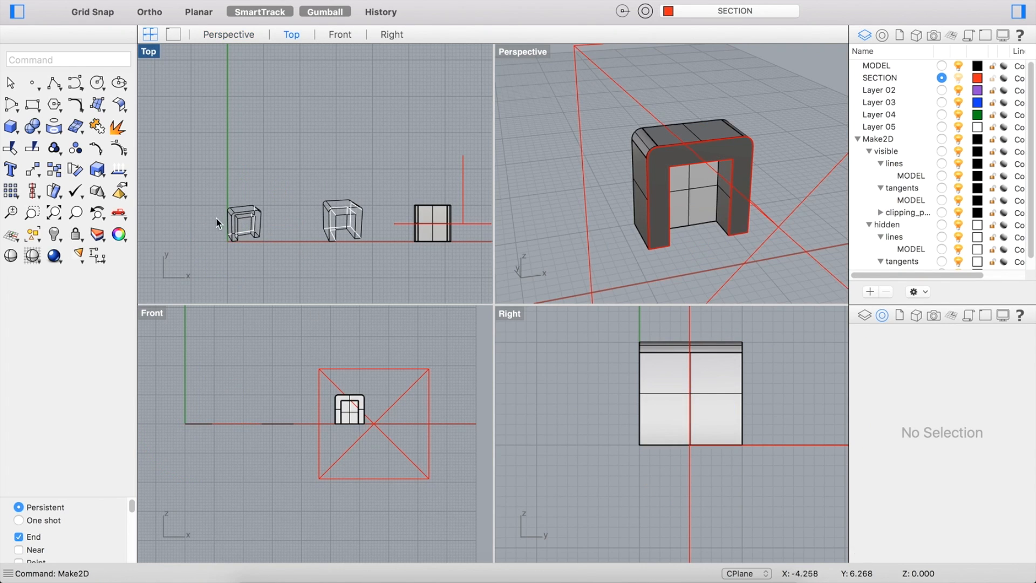
# Step: Set the colour of the clipping_planes layer under the visible Make2D layers to Red
pyautogui.scroll(3, 222, 216)
pyautogui.scroll(-5, 222, 216)
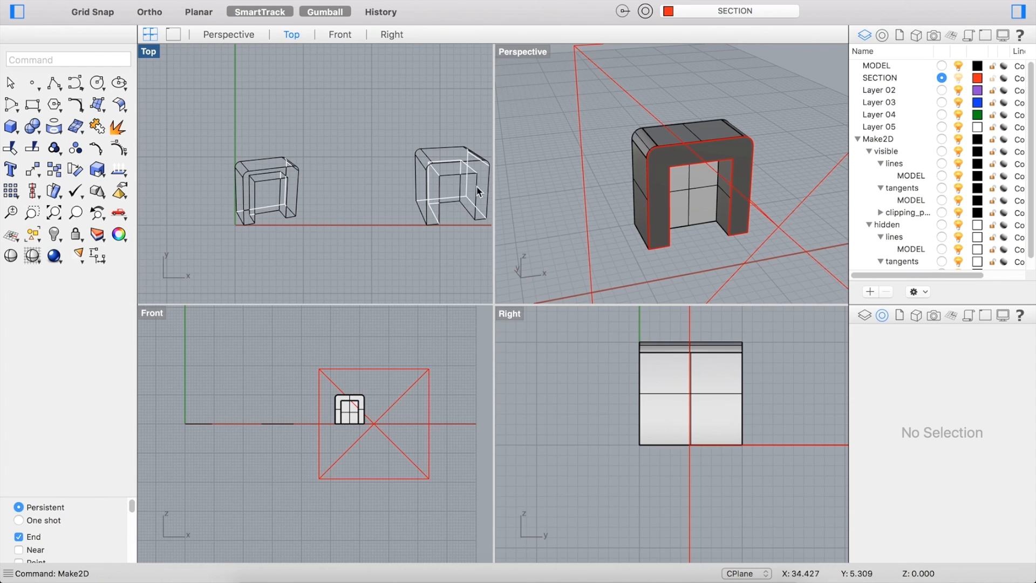
pyautogui.scroll(3, 221, 190)
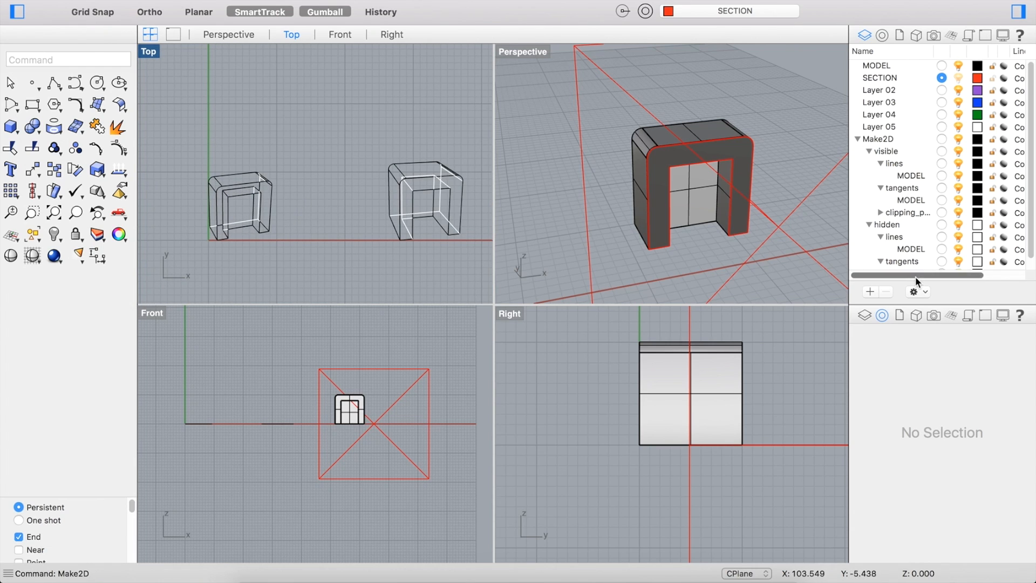
pyautogui.scroll(3, 184, 196)
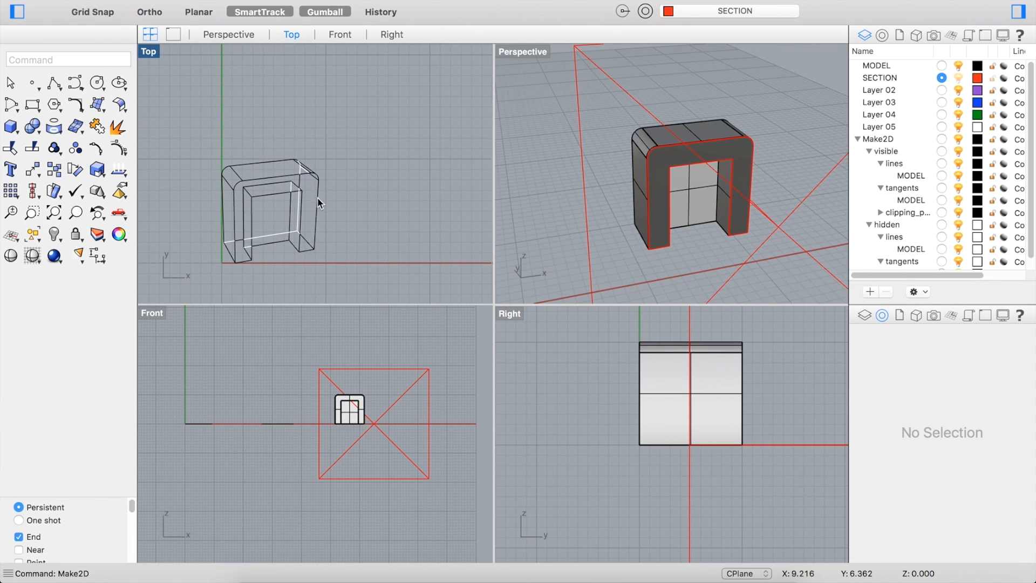
pyautogui.scroll(-1, 974, 238)
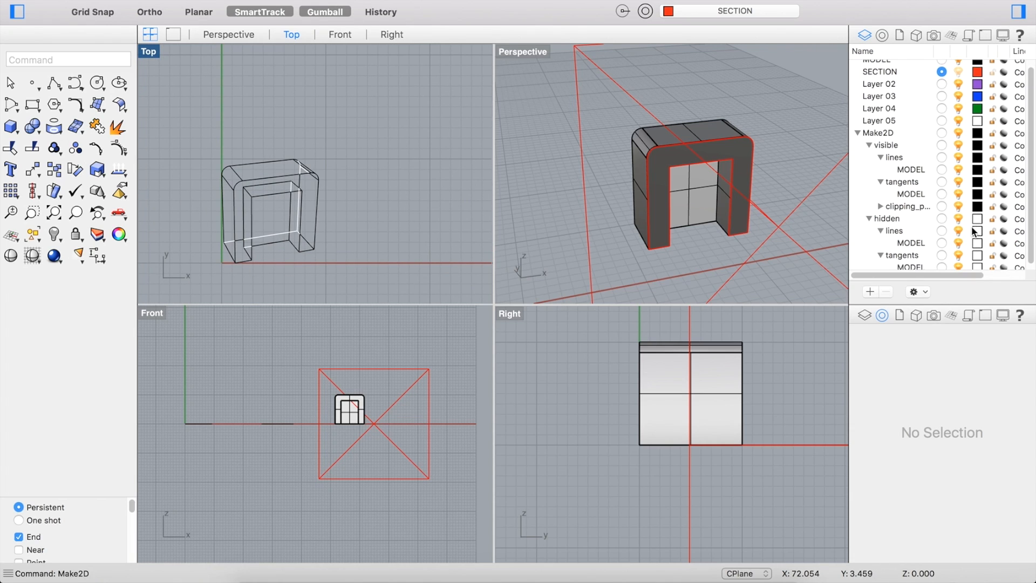
pyautogui.scroll(-1, 975, 231)
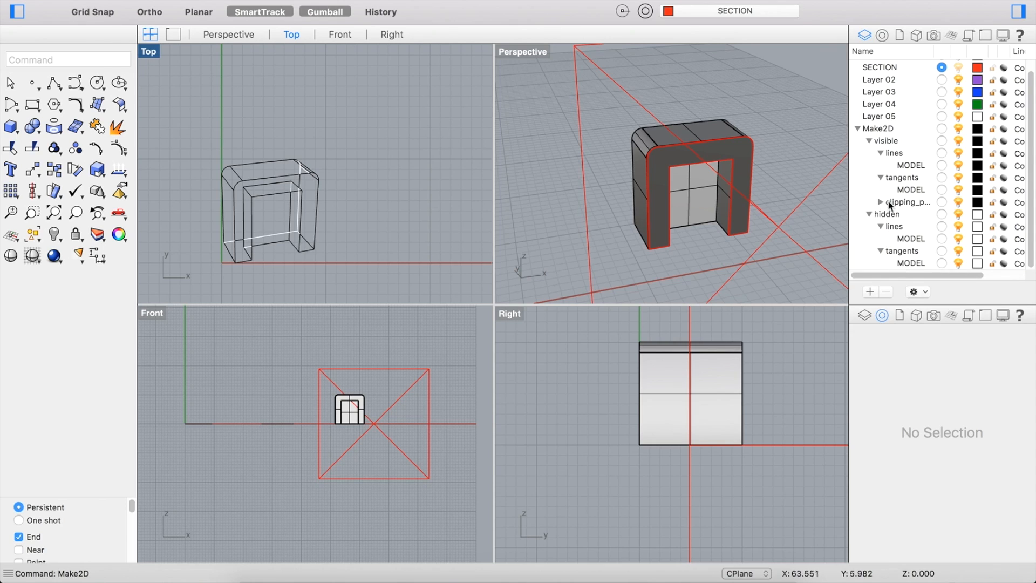
pyautogui.click(978, 203)
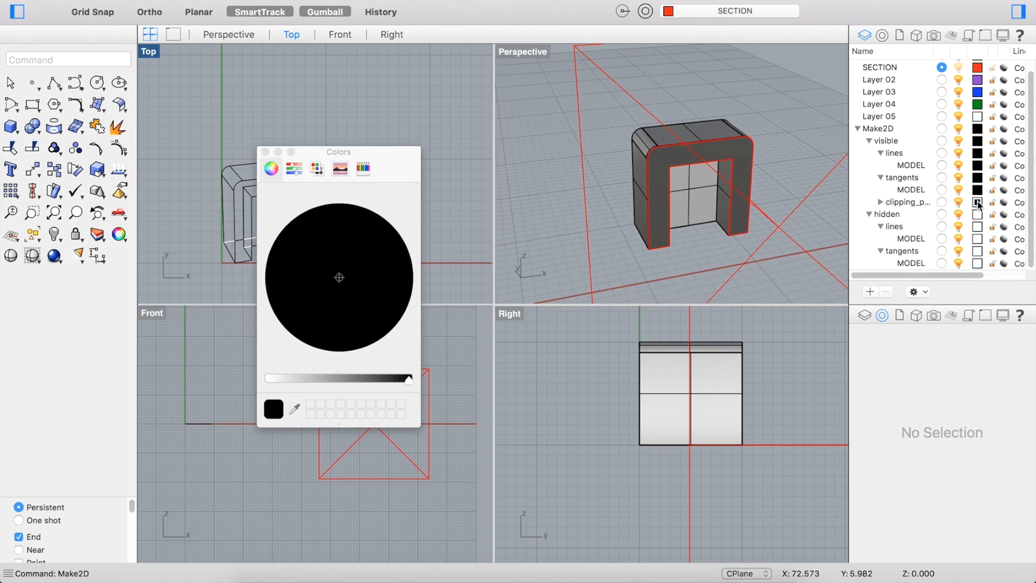
pyautogui.click(316, 169)
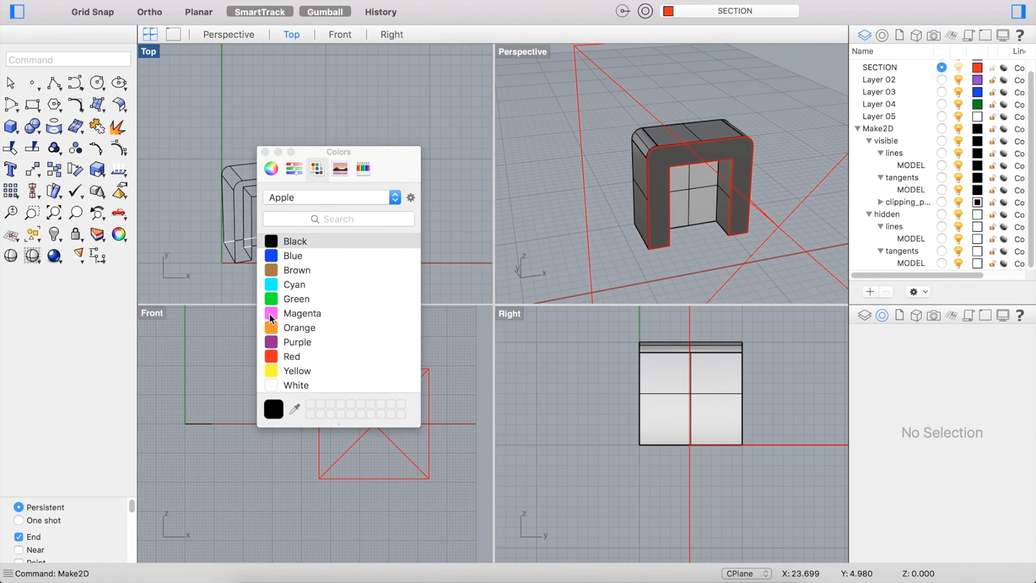
pyautogui.click(270, 357)
pyautogui.click(265, 152)
pyautogui.click(316, 190)
pyautogui.click(398, 191)
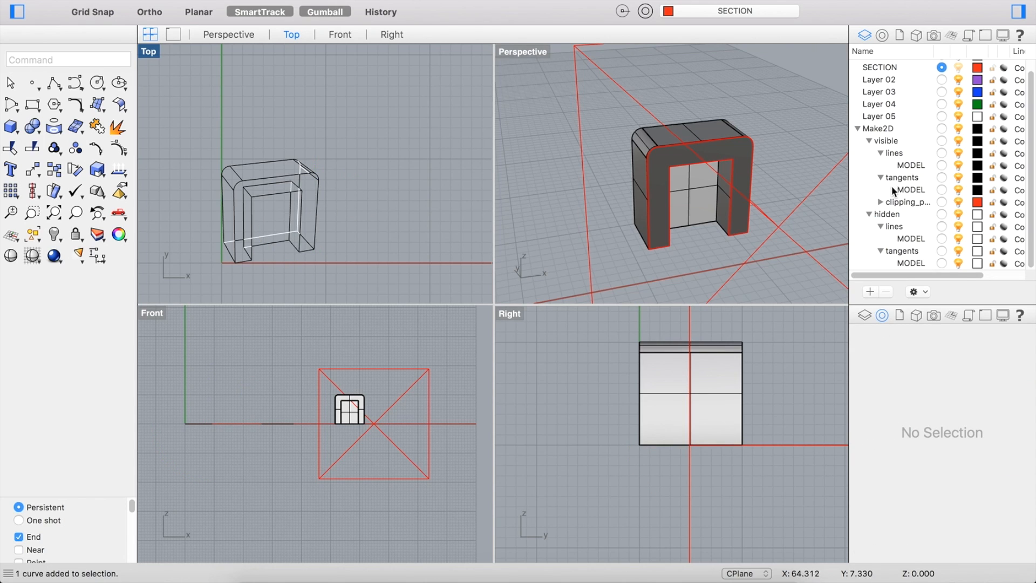
# Step: Expand the clipping_planes layer, widen the layer name column, and set the nested MODEL sublayer's colour to Red
pyautogui.click(881, 202)
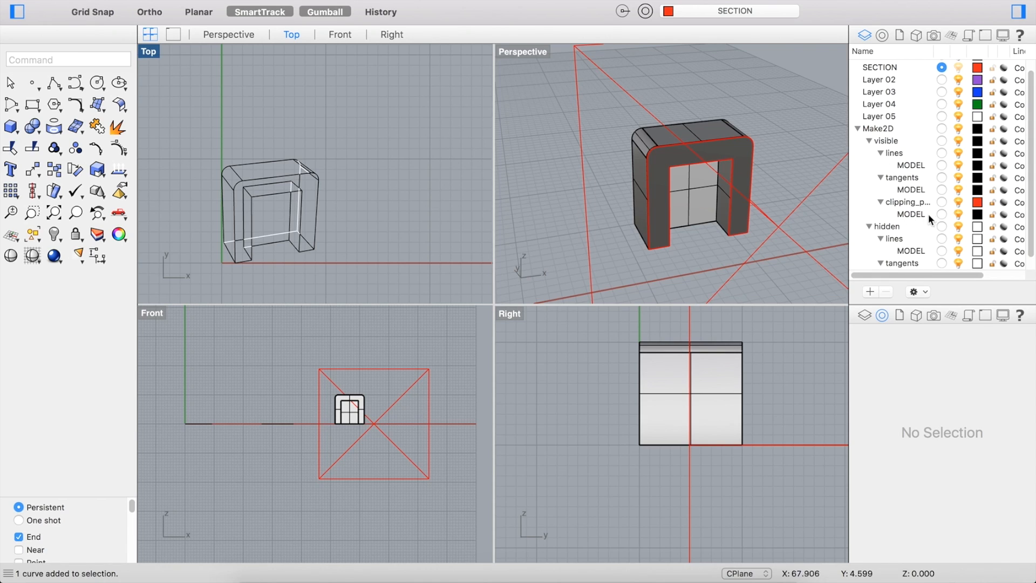
pyautogui.moveTo(935, 51); pyautogui.dragTo(957, 51)
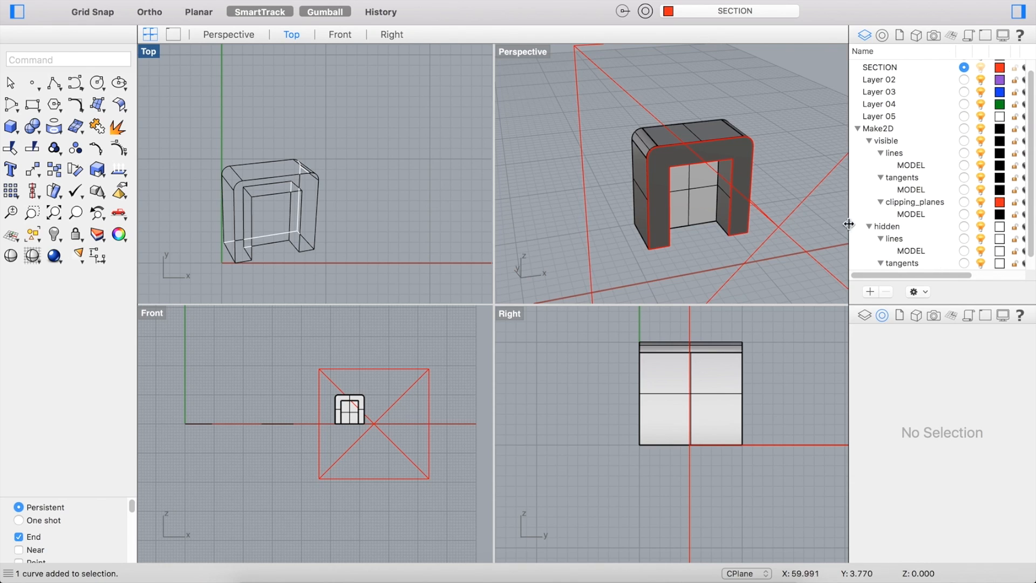
pyautogui.click(1001, 214)
pyautogui.click(286, 356)
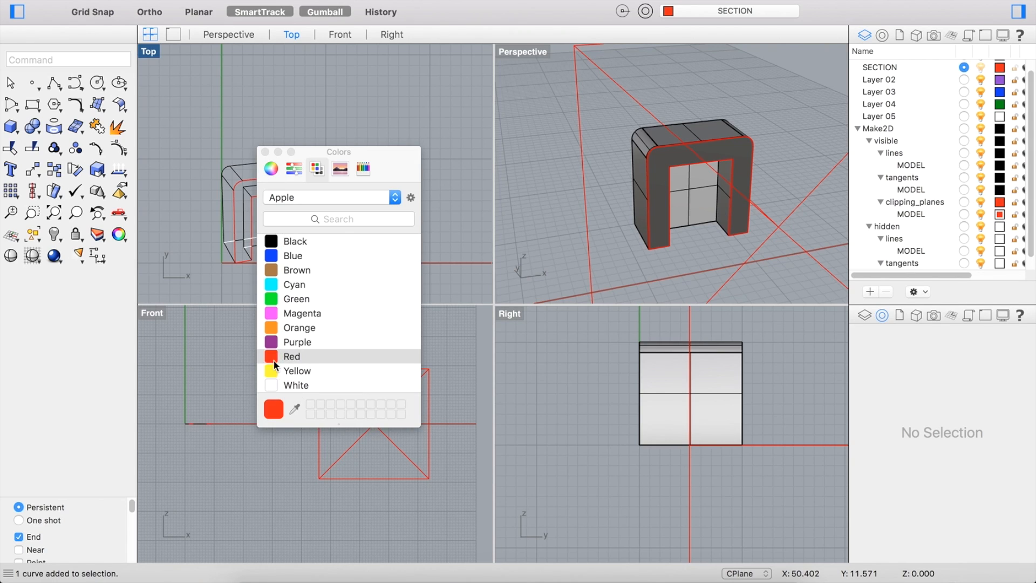
pyautogui.click(265, 152)
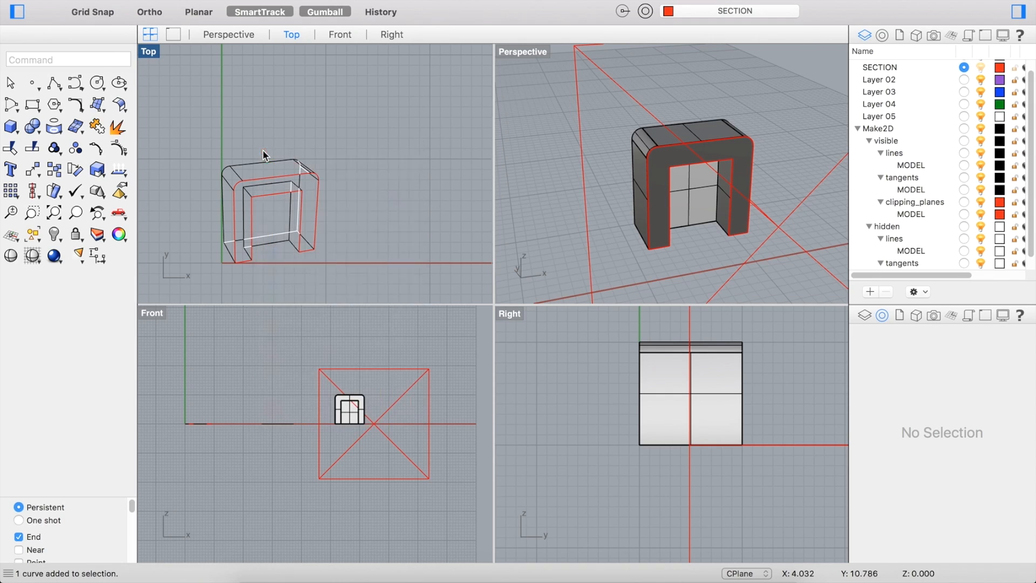
# Step: Maximize the Top viewport and select all curves of both 2D arch drawings
pyautogui.scroll(2, 201, 208)
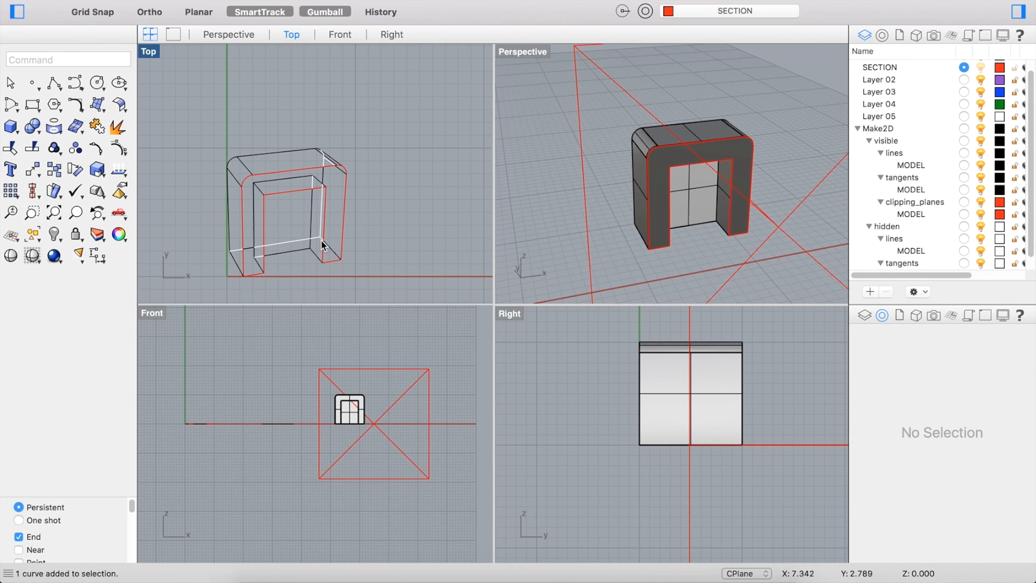
pyautogui.scroll(-2, 267, 202)
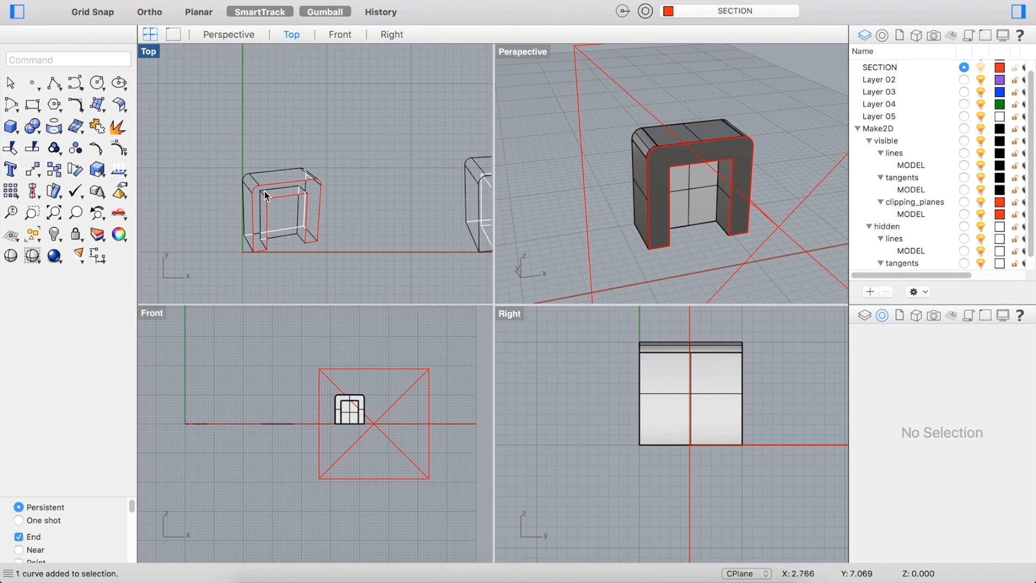
pyautogui.scroll(-3, 326, 196)
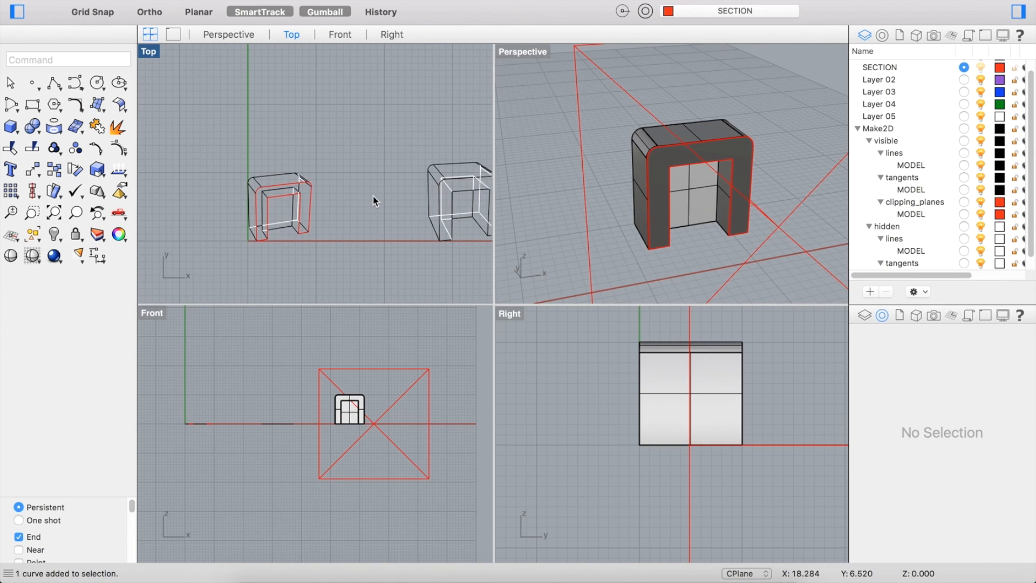
pyautogui.doubleClick(149, 54)
pyautogui.scroll(-2, 264, 319)
pyautogui.moveTo(259, 442); pyautogui.dragTo(687, 270)
pyautogui.scroll(4, 486, 363)
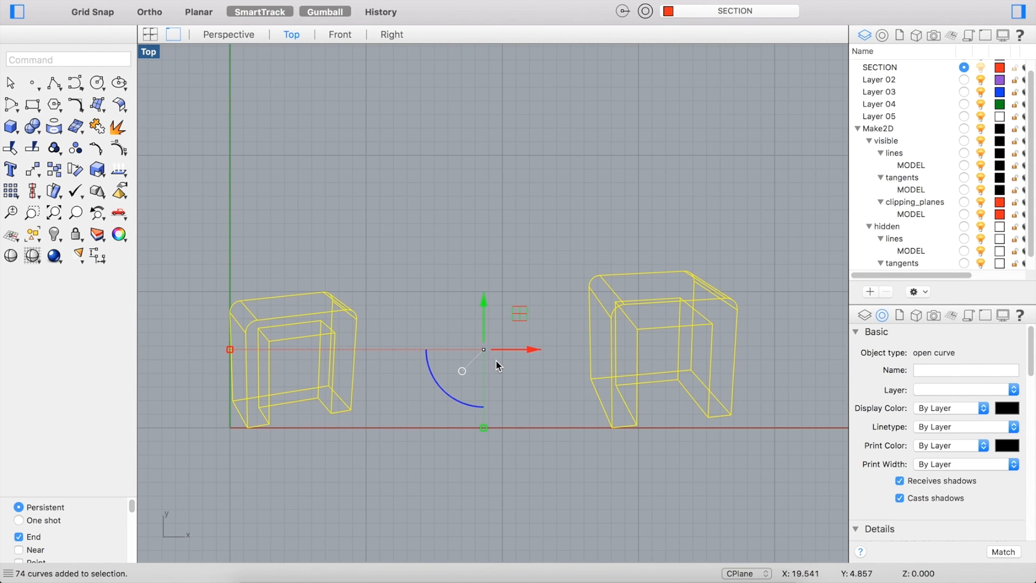
# Step: Export the selected curves as Tutorial_Make2d.AI in Adobe Illustrator format, preserving model scale at 1.00 inches = 1.00 inch with RGB colour
pyautogui.click(121, 0)
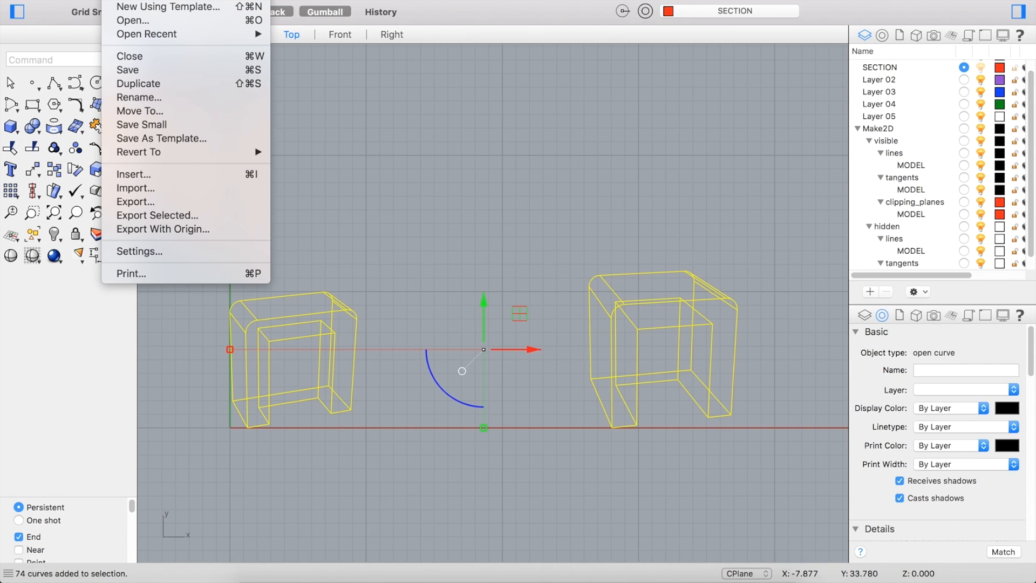
pyautogui.click(180, 215)
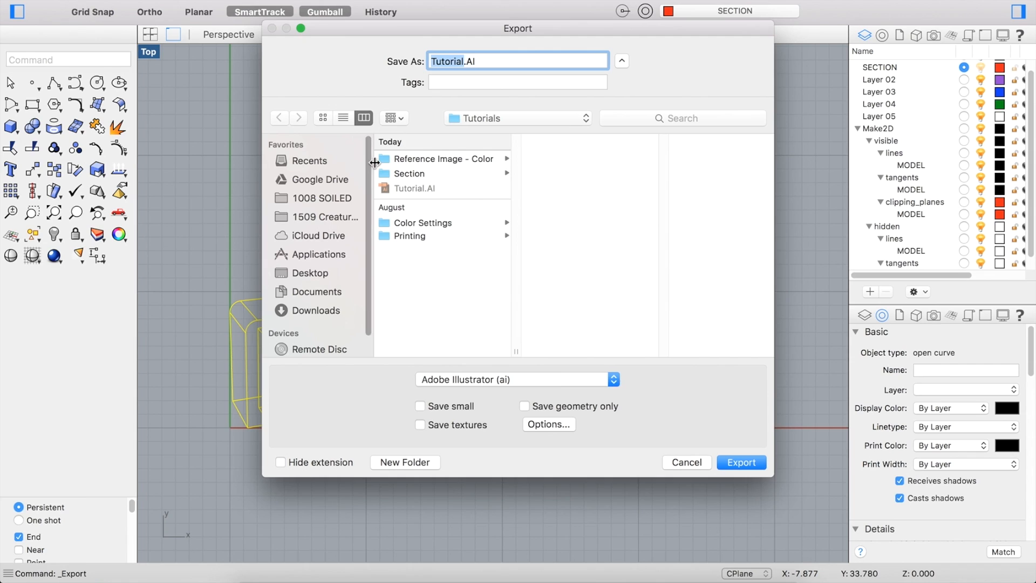
pyautogui.click(464, 61)
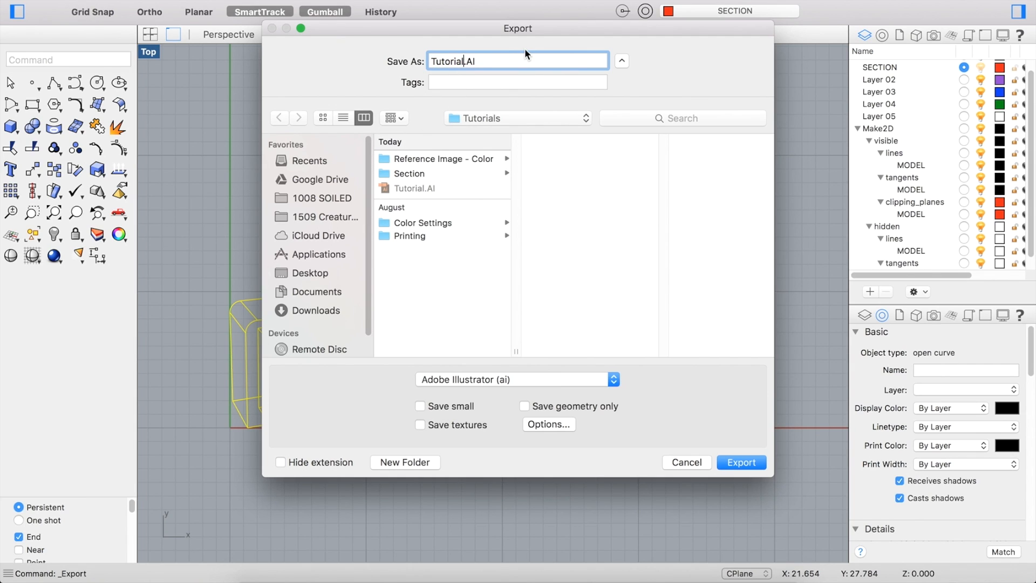
pyautogui.write('_Make2d')
pyautogui.click(479, 381)
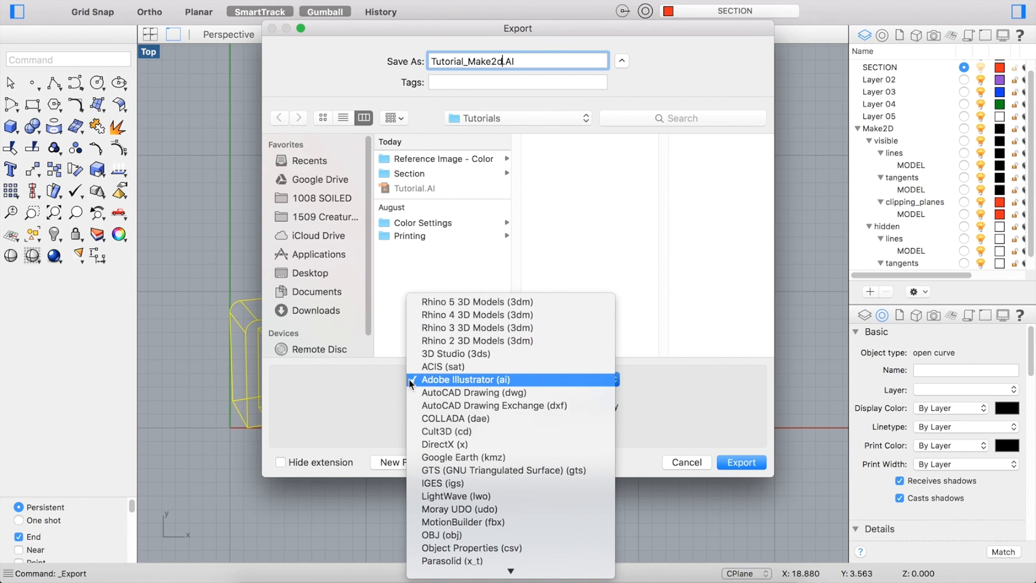
pyautogui.click(565, 380)
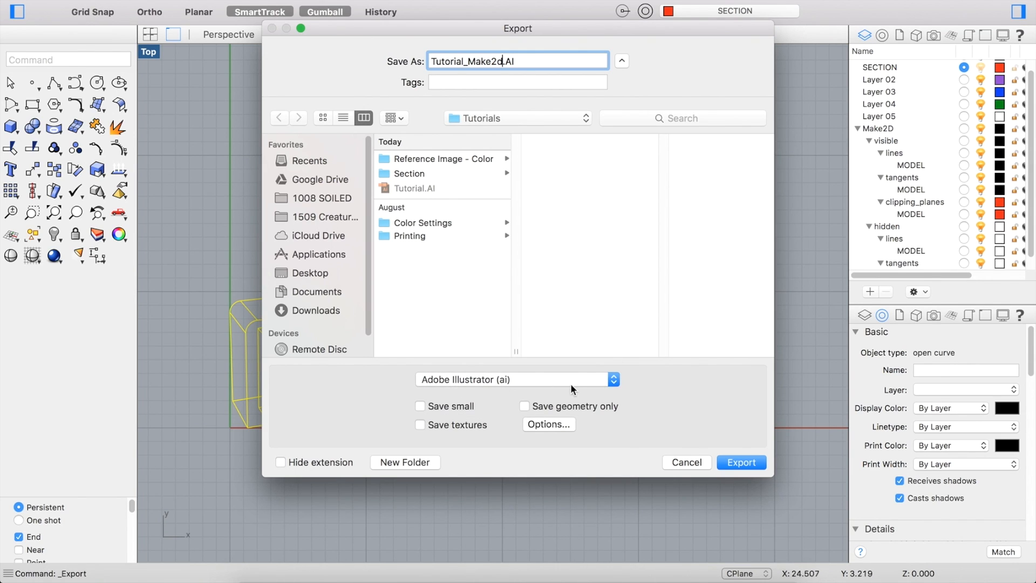
pyautogui.click(742, 462)
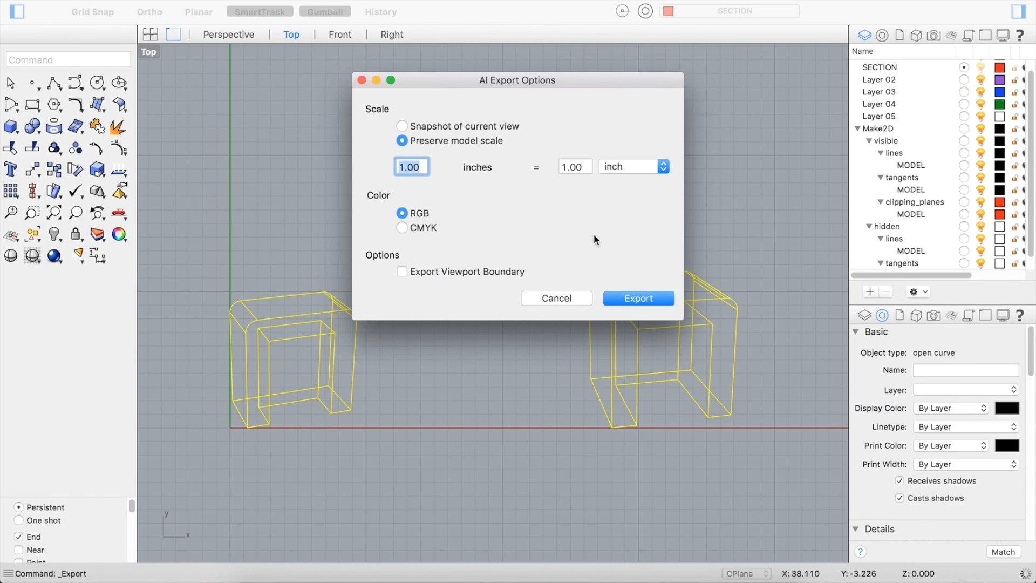
pyautogui.click(638, 300)
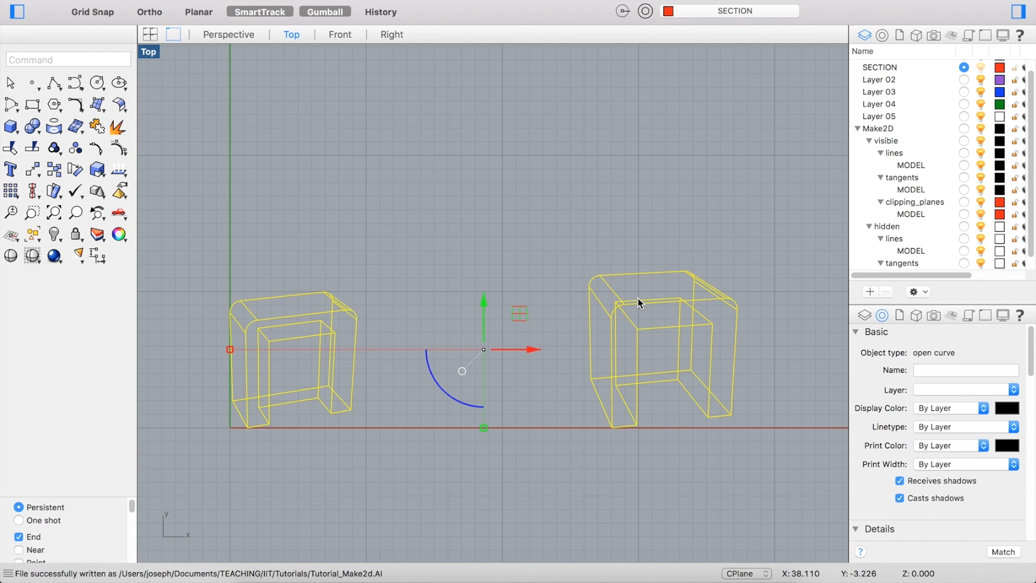
# Step: Open the exported Tutorial_Make2d.AI from the Tutorials folder in Adobe Illustrator and bring both arch drawings into view
pyautogui.click(253, 575)
pyautogui.doubleClick(529, 127)
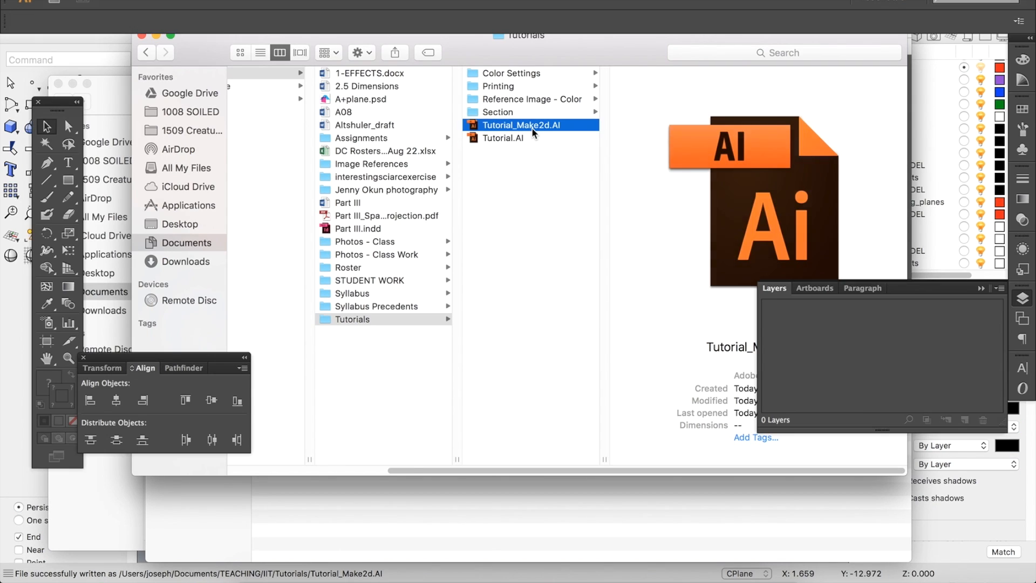
pyautogui.keyDown('alt'); pyautogui.scroll(-10, 479, 312); pyautogui.keyUp('alt')
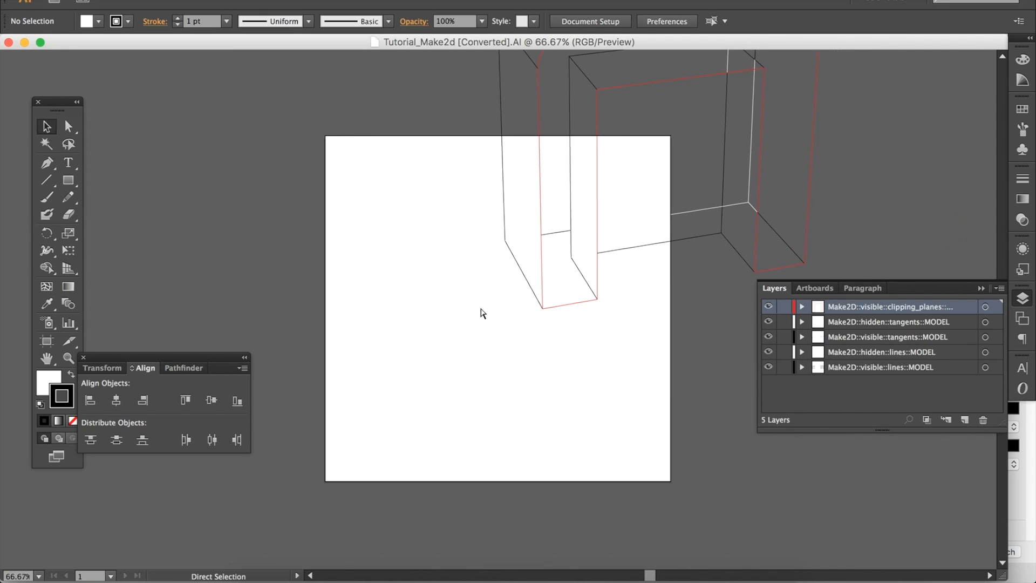
pyautogui.moveTo(629, 277); pyautogui.dragTo(524, 269)
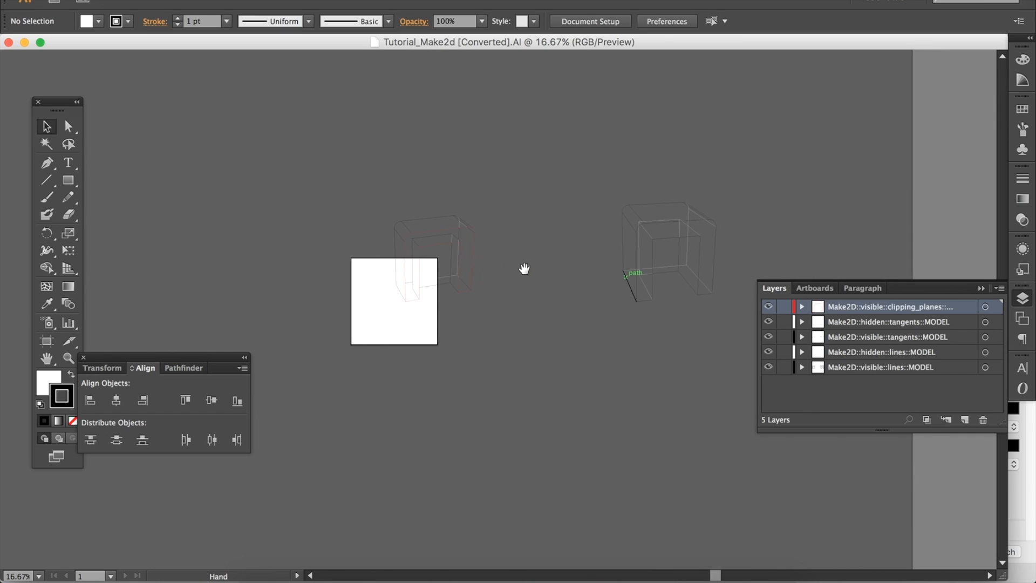
pyautogui.press('super+equal')
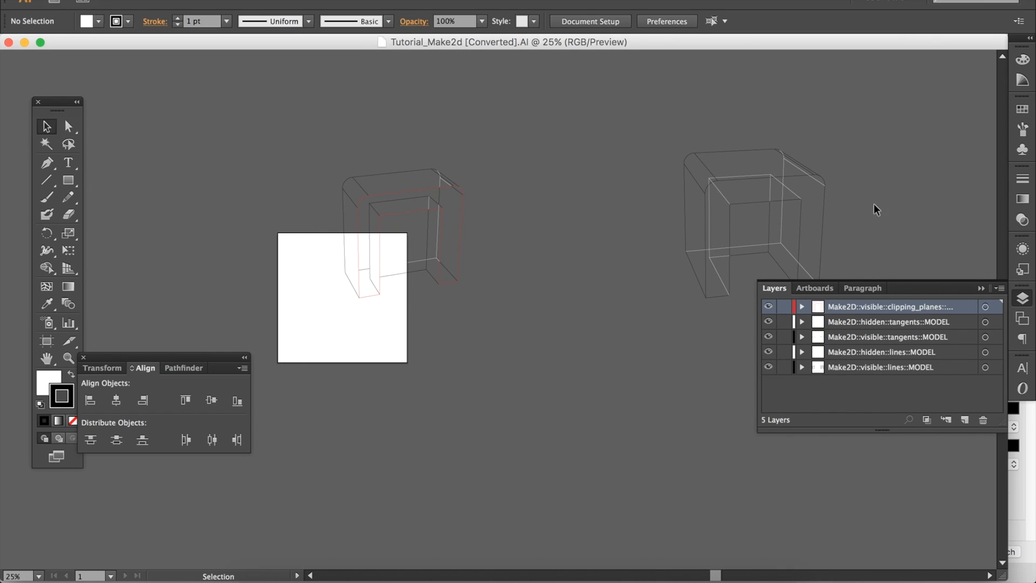
# Step: Resize the artboard to 22 in wide by 30 in high through the document setup
pyautogui.click(111, 1)
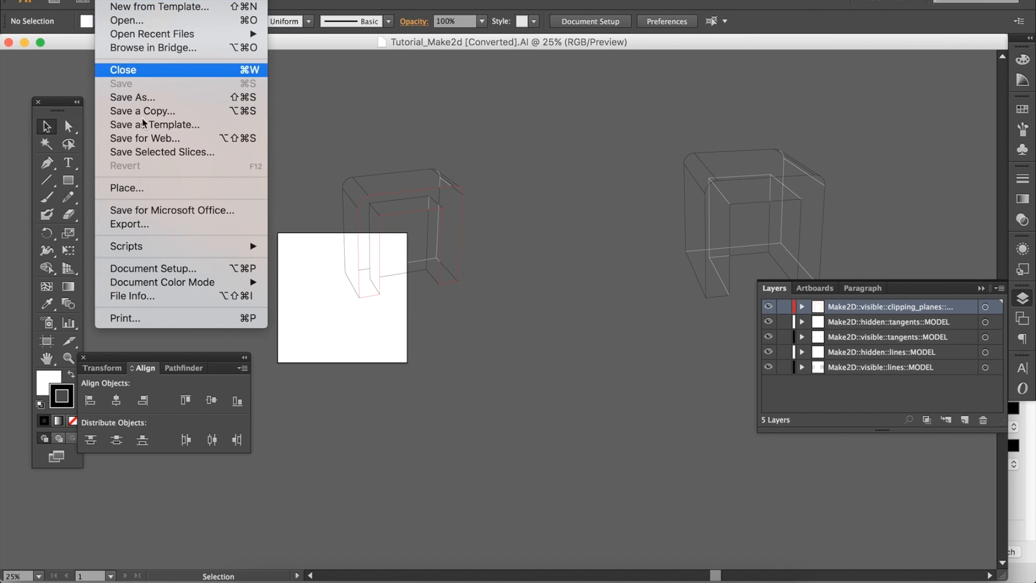
pyautogui.click(162, 266)
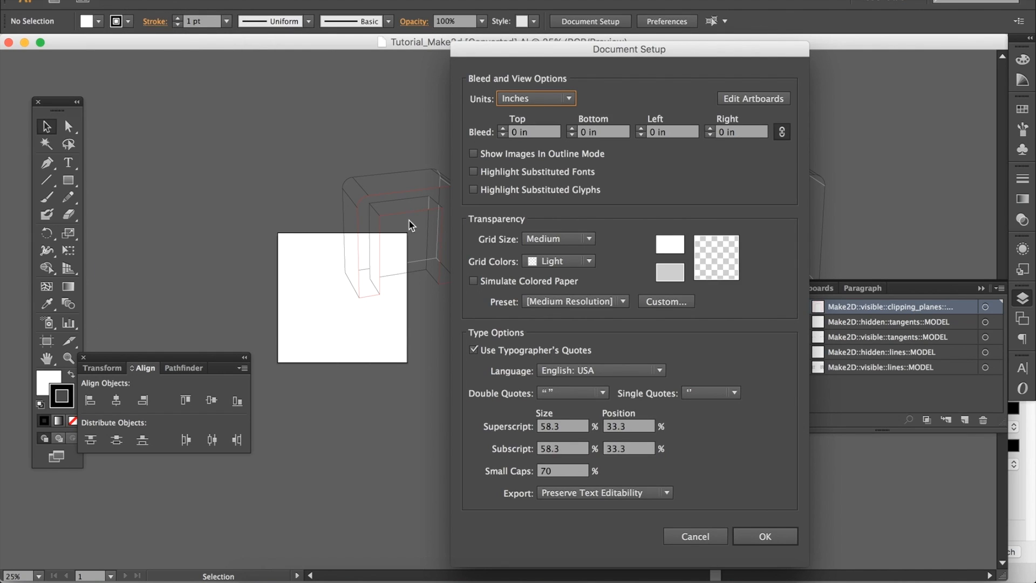
pyautogui.click(746, 99)
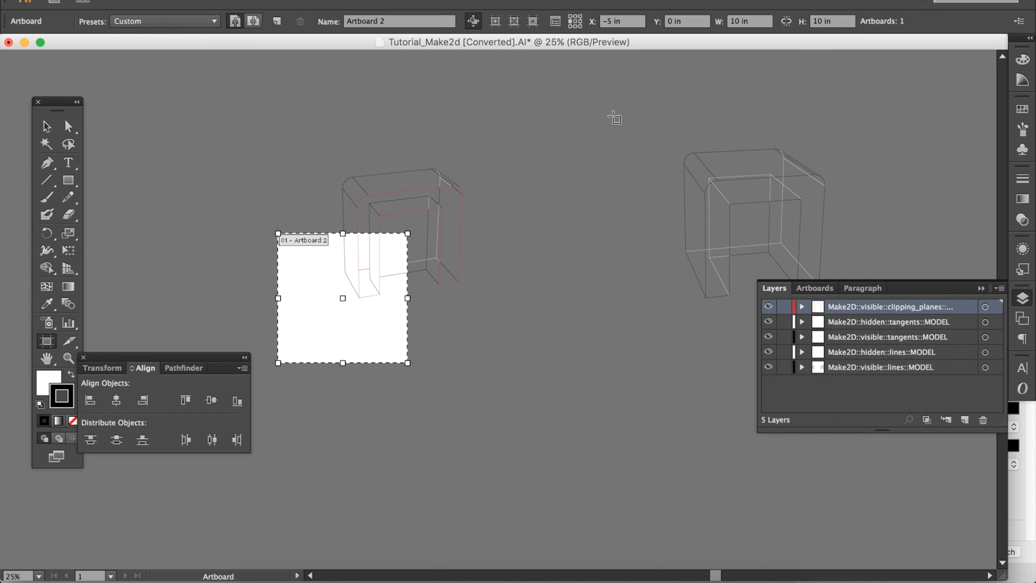
pyautogui.click(825, 21)
pyautogui.write('30')
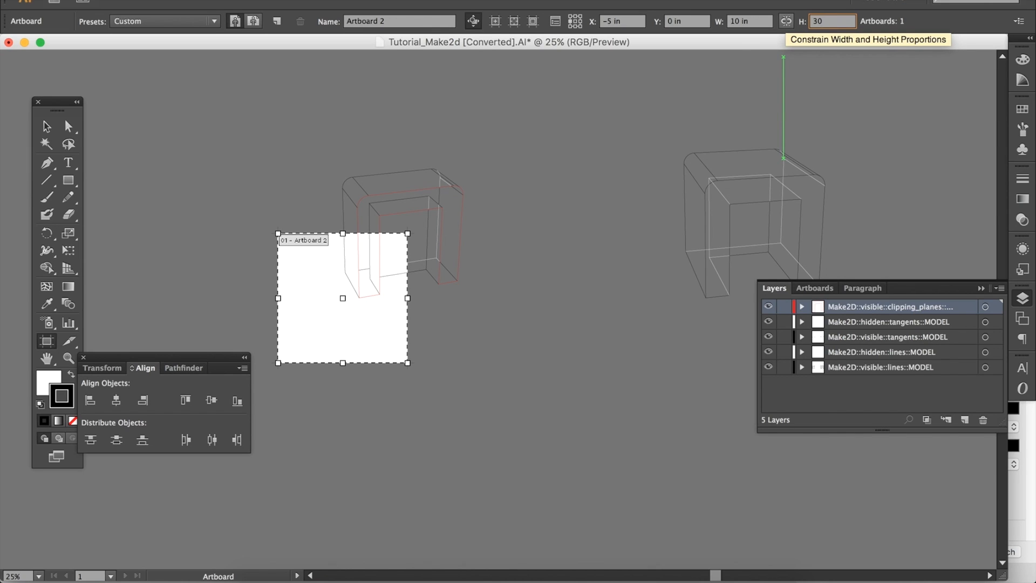
pyautogui.press('Return')
pyautogui.click(744, 22)
pyautogui.write('2')
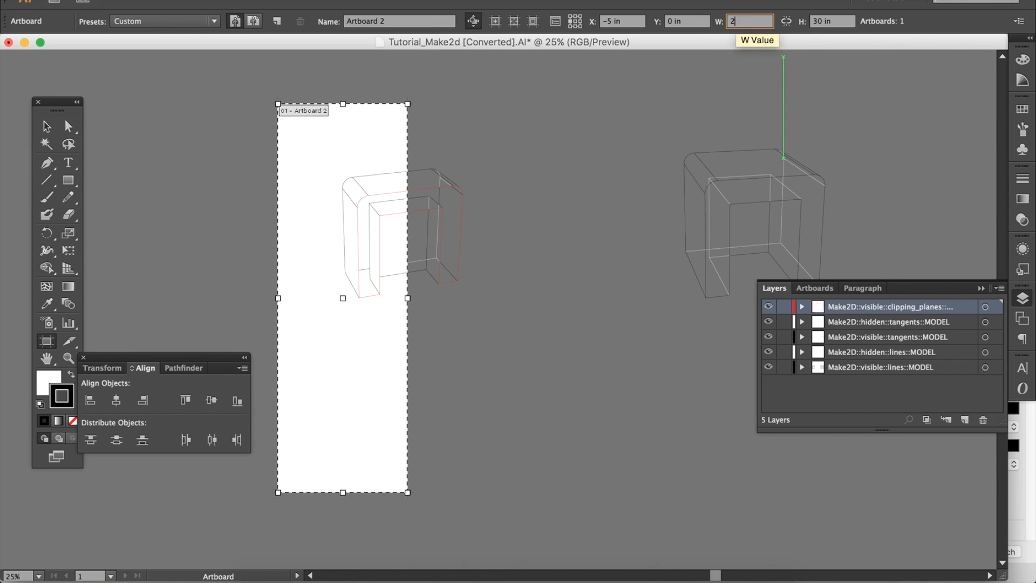
pyautogui.write('2')
pyautogui.press('Return')
pyautogui.click(46, 126)
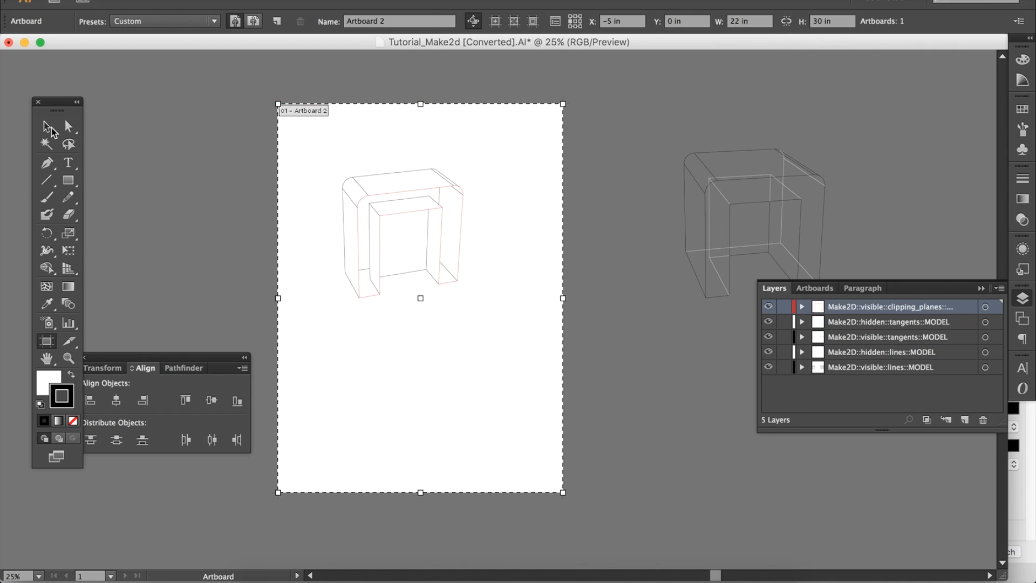
# Step: Scale both arch drawings down proportionally and arrange them side by side within the artboard
pyautogui.moveTo(316, 189); pyautogui.dragTo(863, 132)
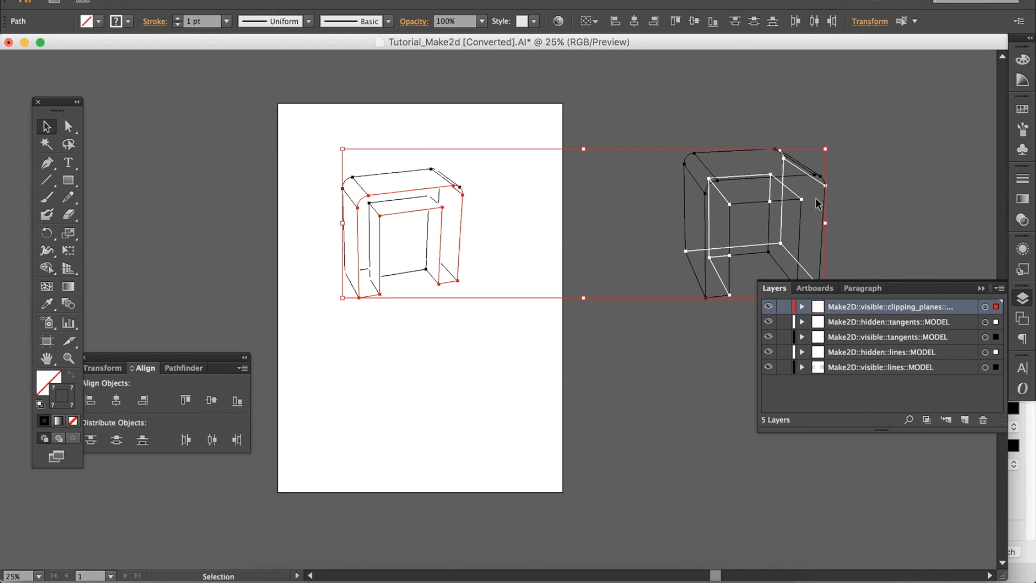
pyautogui.moveTo(824, 183)
pyautogui.mouseDown()
pyautogui.moveTo(767, 198)
pyautogui.moveTo(773, 213)
pyautogui.moveTo(562, 204)
pyautogui.moveTo(578, 208)
pyautogui.mouseUp()
pyautogui.click(826, 169)
pyautogui.click(770, 216)
pyautogui.click(377, 297)
pyautogui.moveTo(258, 330); pyautogui.dragTo(637, 132)
pyautogui.moveTo(569, 166); pyautogui.dragTo(527, 188)
pyautogui.moveTo(289, 313); pyautogui.dragTo(312, 301)
pyautogui.click(393, 366)
pyautogui.press('super+equal')
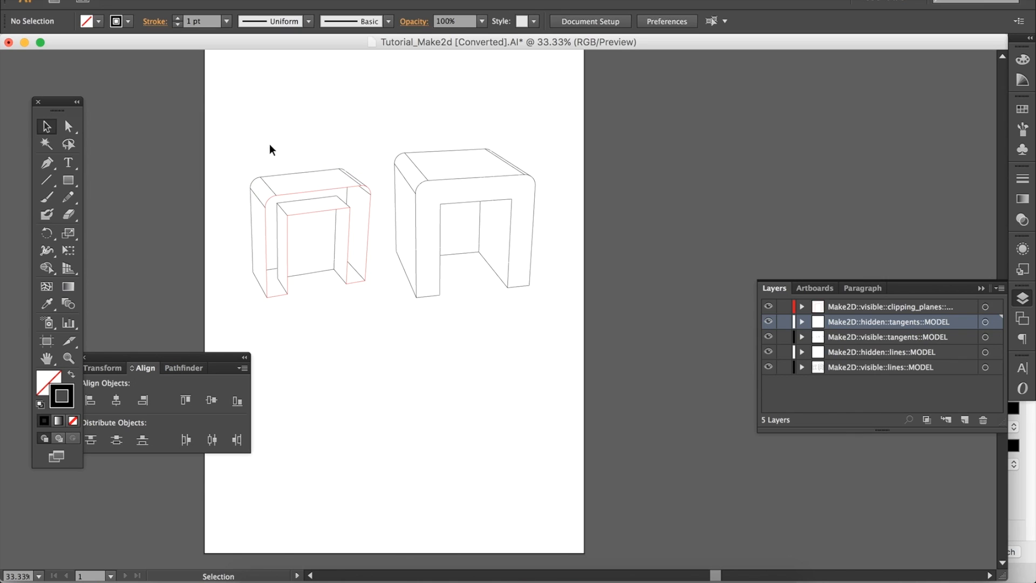
# Step: Lock the visible lines, visible tangents and clipping planes layers, and select all artwork on the two hidden-line layers
pyautogui.moveTo(273, 108); pyautogui.dragTo(330, 165)
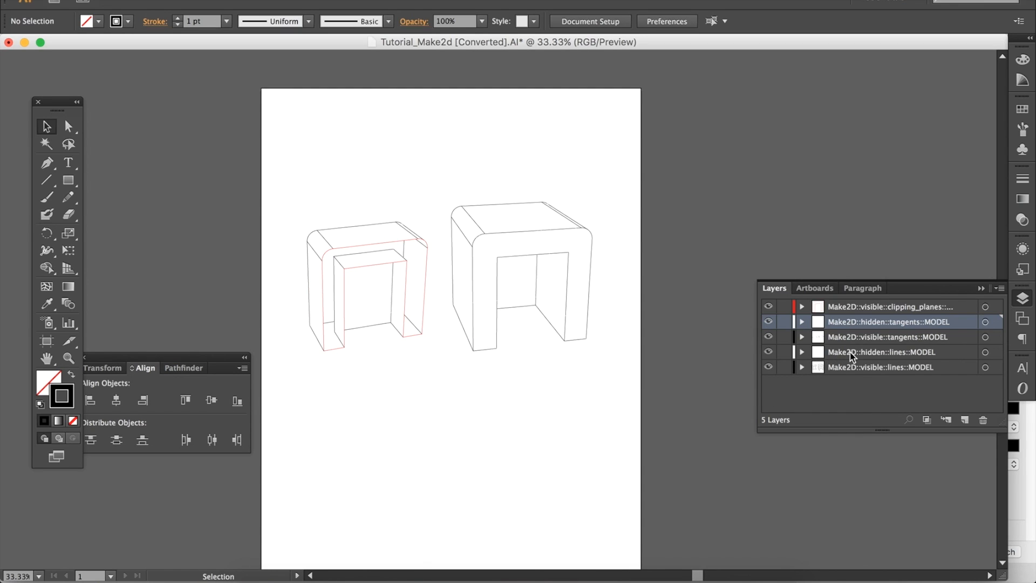
pyautogui.click(784, 367)
pyautogui.click(785, 337)
pyautogui.click(785, 306)
pyautogui.click(871, 351)
pyautogui.keyDown('shift'); pyautogui.click(837, 322); pyautogui.keyUp('shift')
pyautogui.press('super+a')
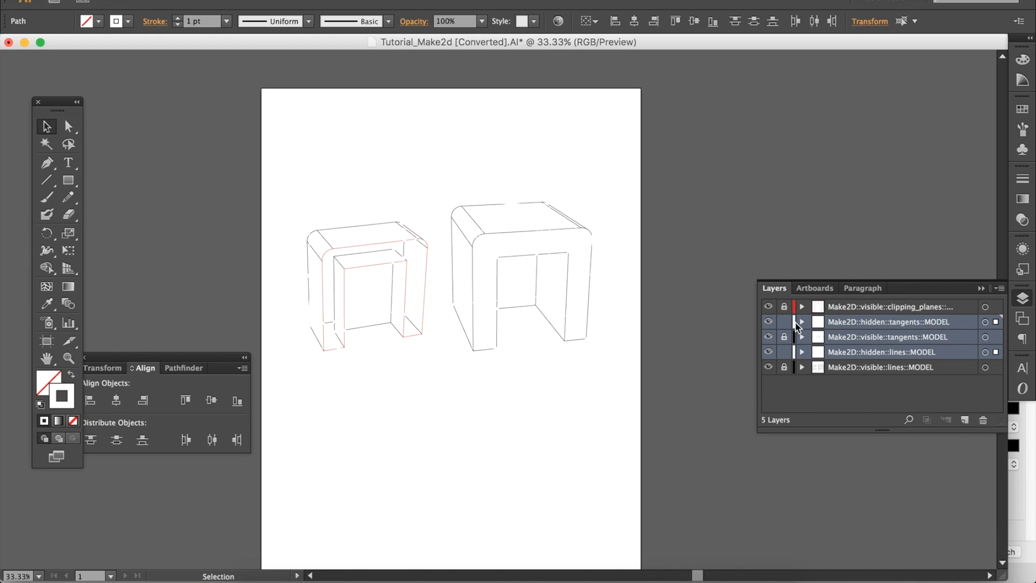
# Step: Set the stroke of the selected hidden lines to black with a weight of 0.1 pt
pyautogui.click(1028, 183)
pyautogui.click(1023, 59)
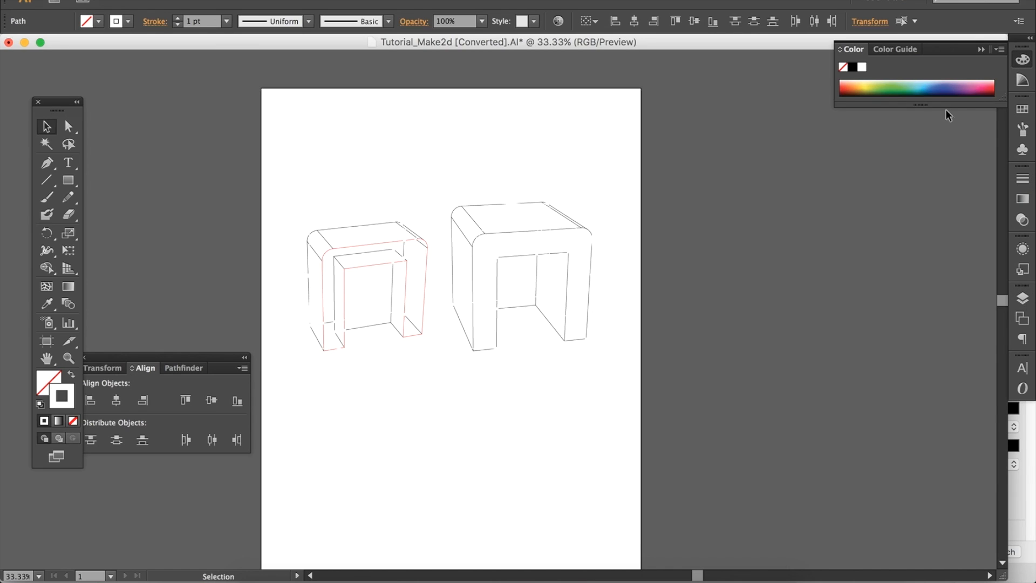
pyautogui.click(856, 68)
pyautogui.click(194, 22)
pyautogui.write('0.1')
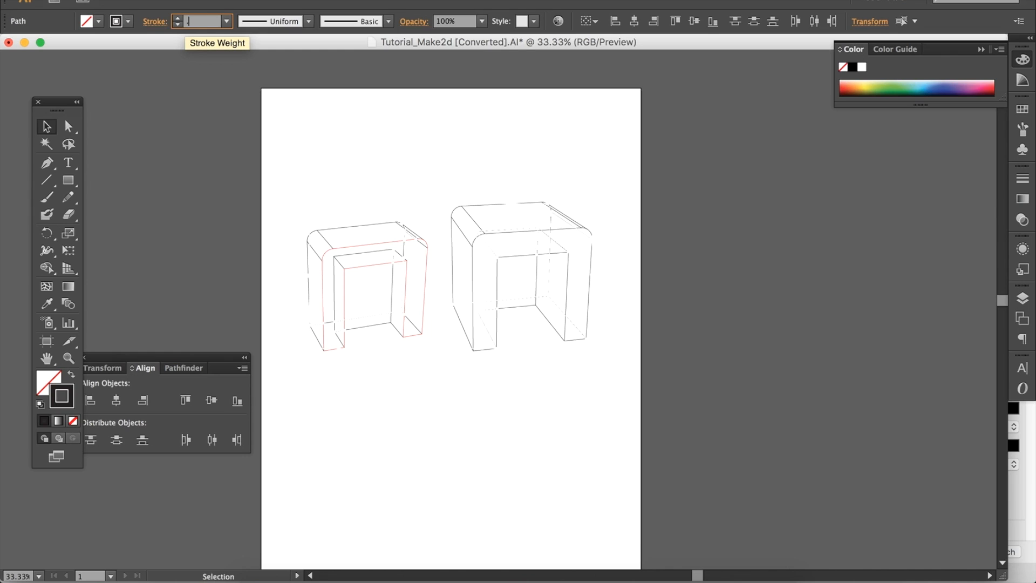
pyautogui.press('Return')
# Step: Make the selected hidden lines dashed with a 6 pt dash and deselect them
pyautogui.click(1019, 183)
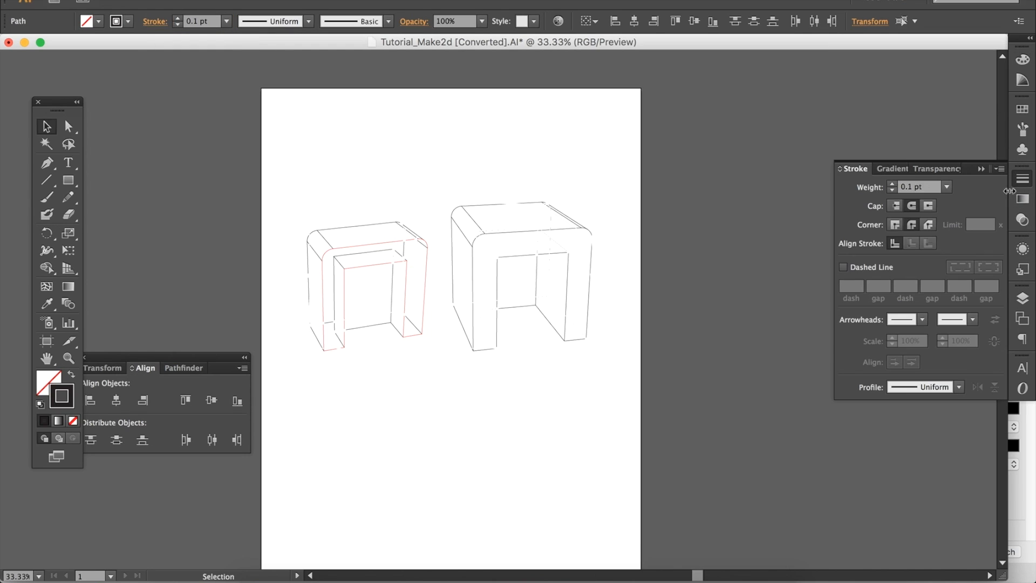
pyautogui.click(843, 268)
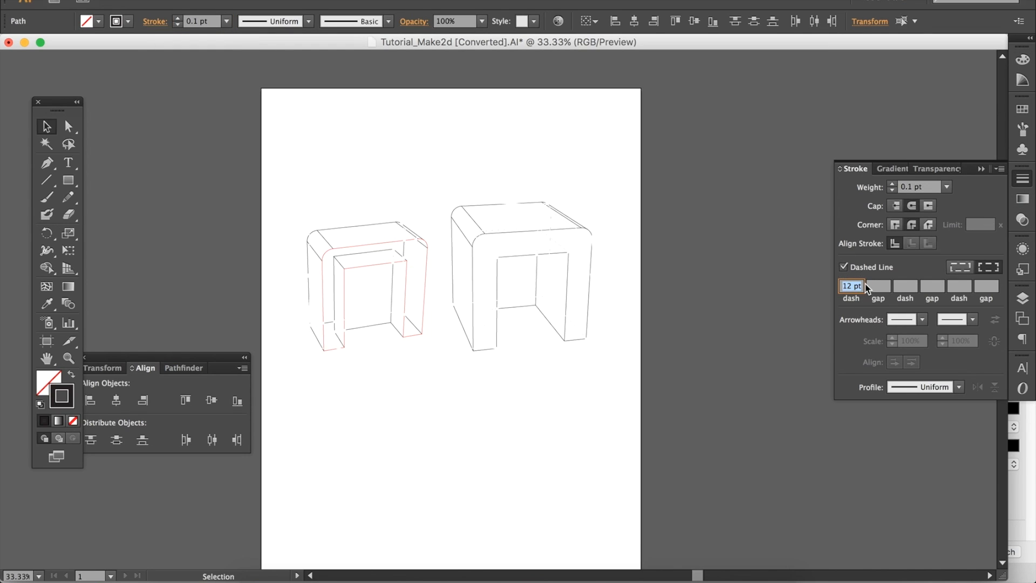
pyautogui.write('3')
pyautogui.click(487, 459)
pyautogui.press('super+a')
pyautogui.write('6')
pyautogui.press('Return')
pyautogui.click(555, 420)
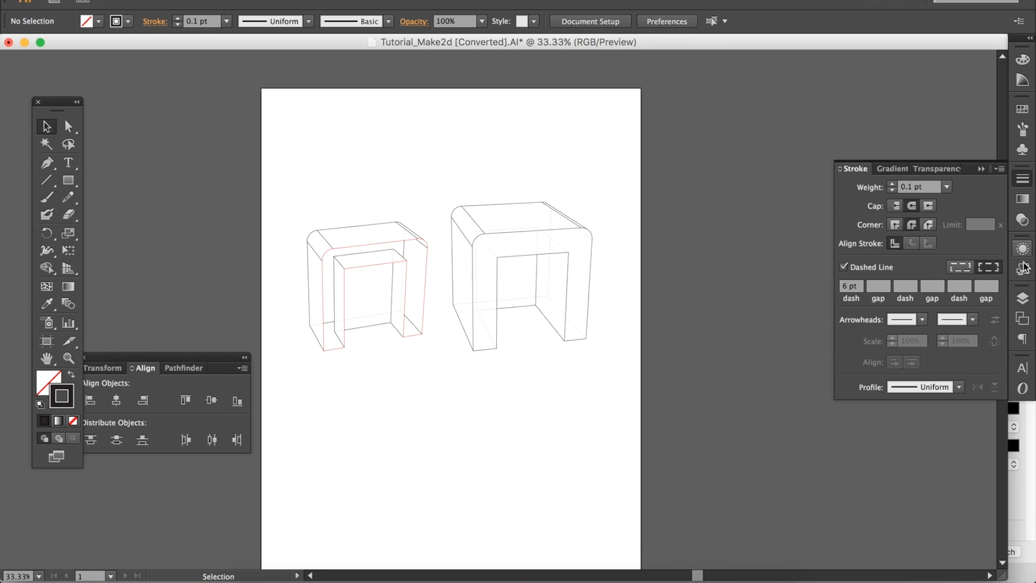
# Step: Unlock the visible lines and visible tangents layers, lock both hidden layers, keep clipping planes locked, and select all unlocked artwork
pyautogui.click(1024, 300)
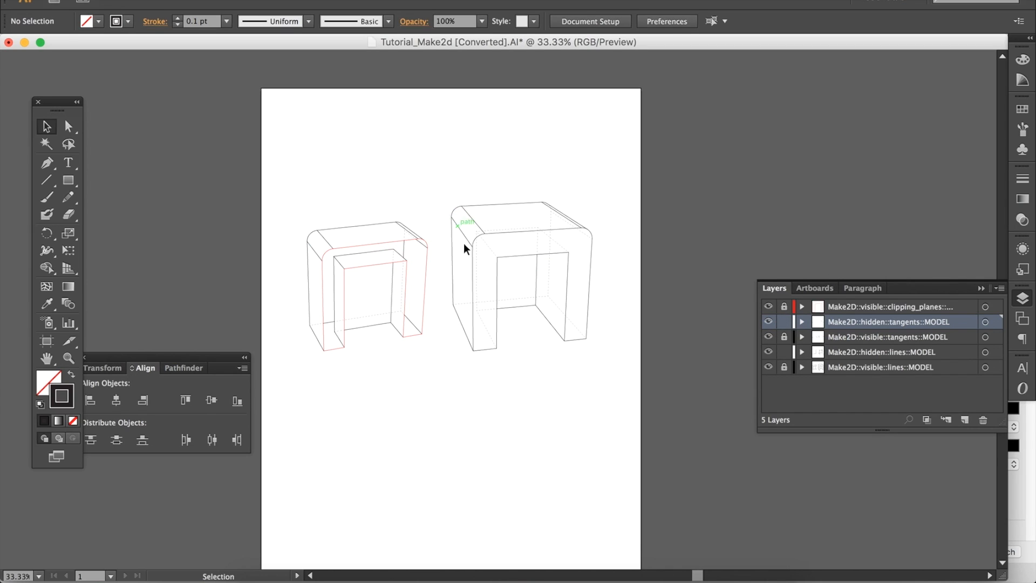
pyautogui.click(786, 367)
pyautogui.click(785, 338)
pyautogui.click(785, 306)
pyautogui.click(785, 322)
pyautogui.click(785, 307)
pyautogui.press('super+a')
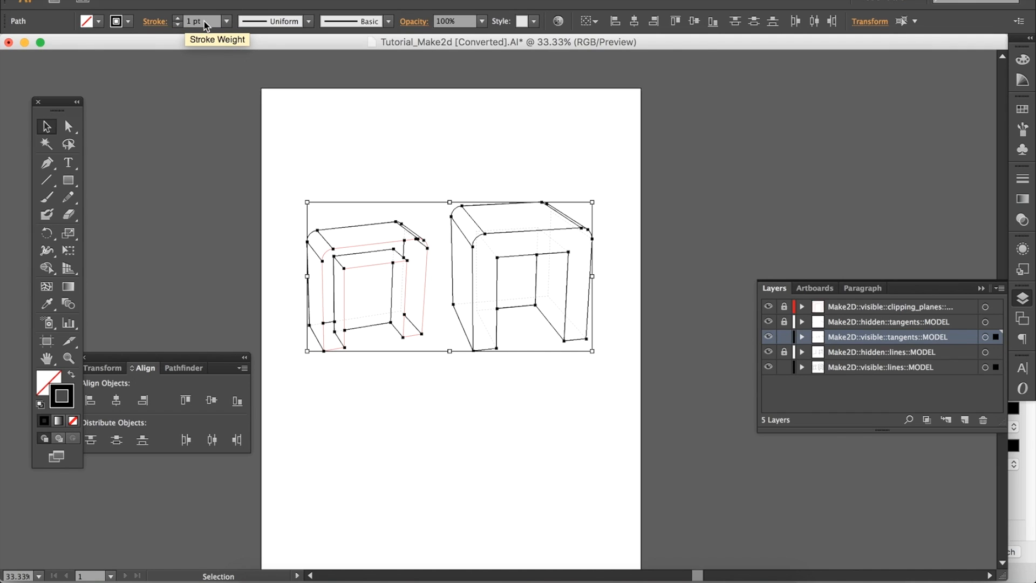
# Step: Set the stroke weight of the selected visible lines and tangents to 0.5 pt and deselect them
pyautogui.moveTo(208, 22); pyautogui.dragTo(164, 17)
pyautogui.write('0.5')
pyautogui.press('Return')
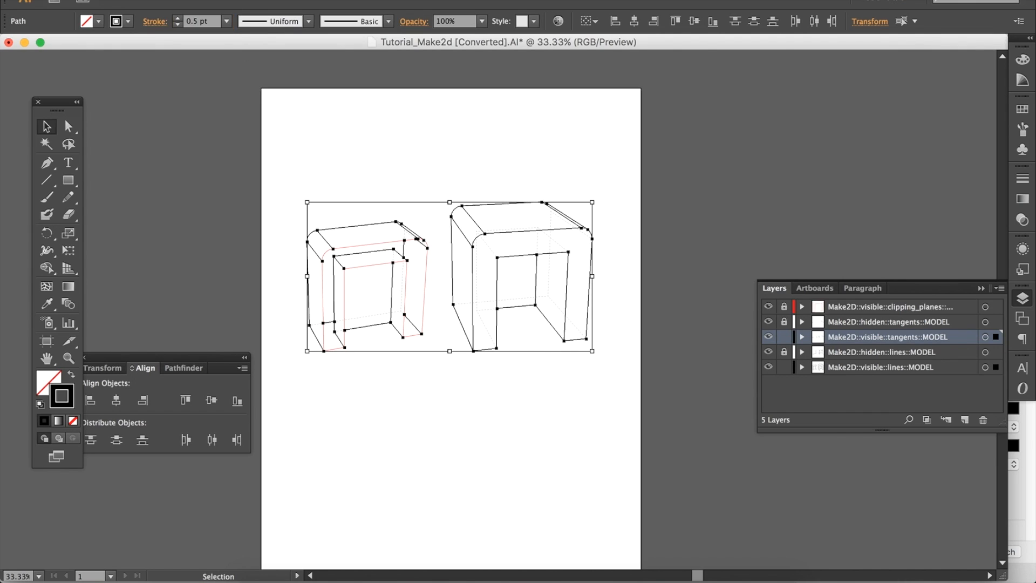
pyautogui.click(480, 477)
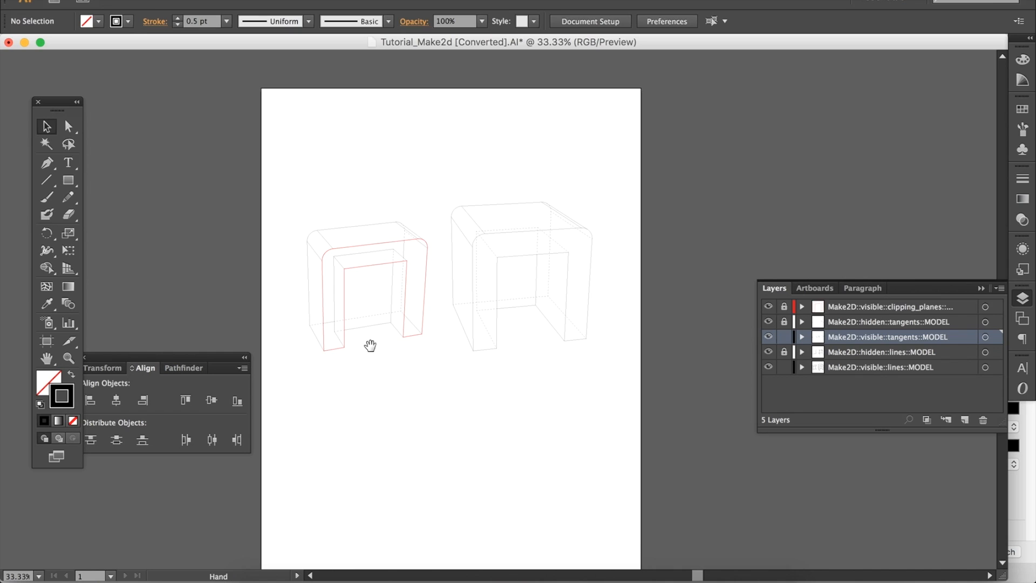
pyautogui.moveTo(370, 342); pyautogui.dragTo(424, 361)
pyautogui.press('super+equal')
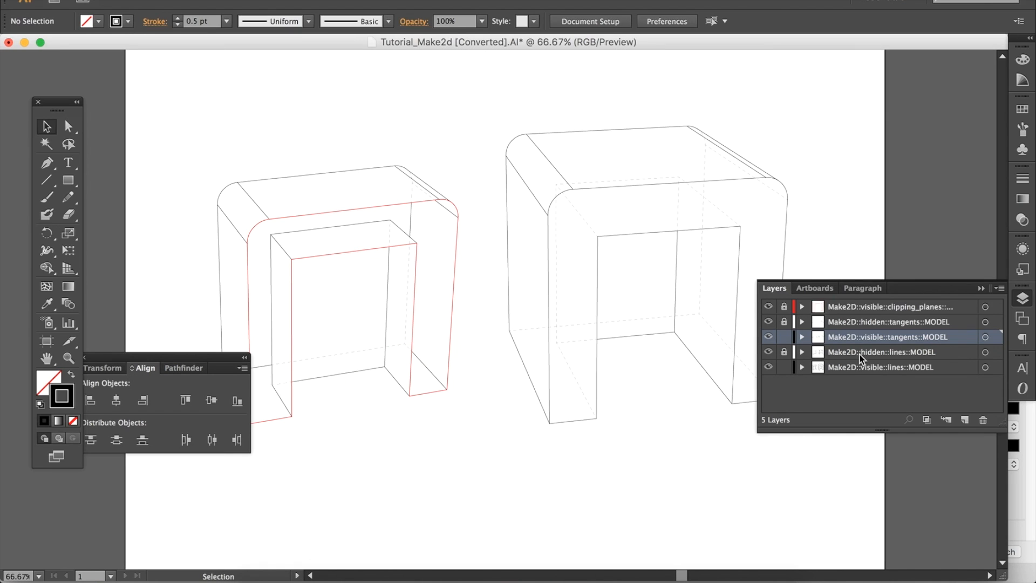
# Step: Lock the visible lines and visible tangents layers, unlock the clipping planes layer, and select the red section outline
pyautogui.click(784, 336)
pyautogui.click(785, 367)
pyautogui.click(784, 306)
pyautogui.click(390, 247)
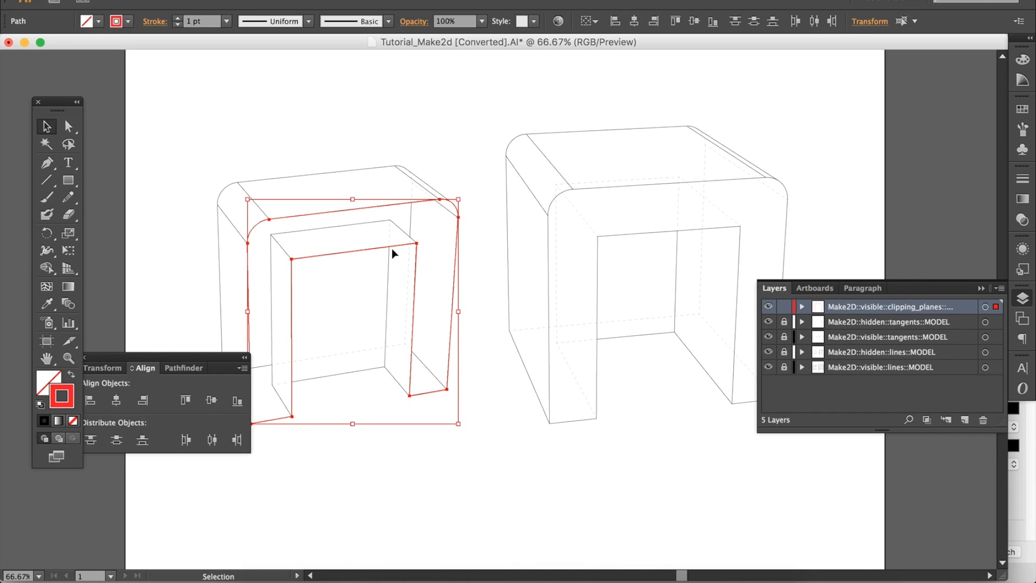
# Step: Set the section outline's stroke to 2 pt black and deselect it
pyautogui.click(178, 20)
pyautogui.click(177, 18)
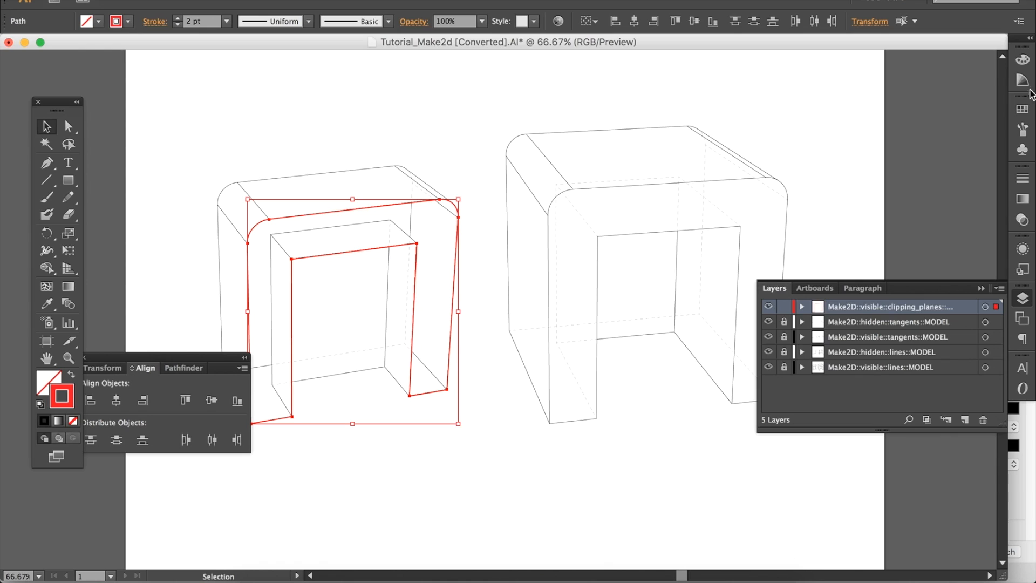
pyautogui.click(1023, 60)
pyautogui.click(853, 67)
pyautogui.click(529, 505)
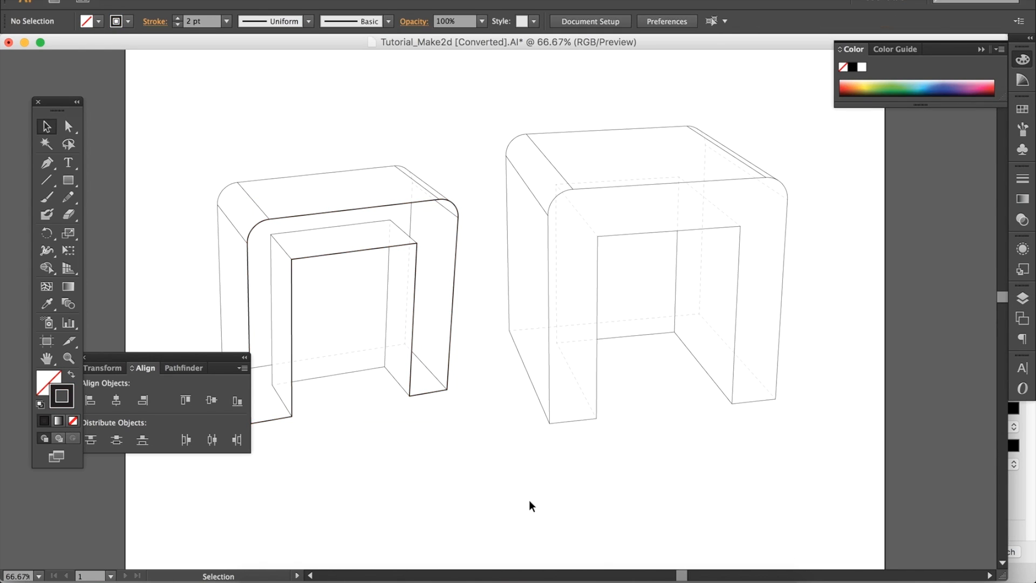
pyautogui.moveTo(394, 496); pyautogui.dragTo(445, 485)
pyautogui.hotkey('ctrl', '-')
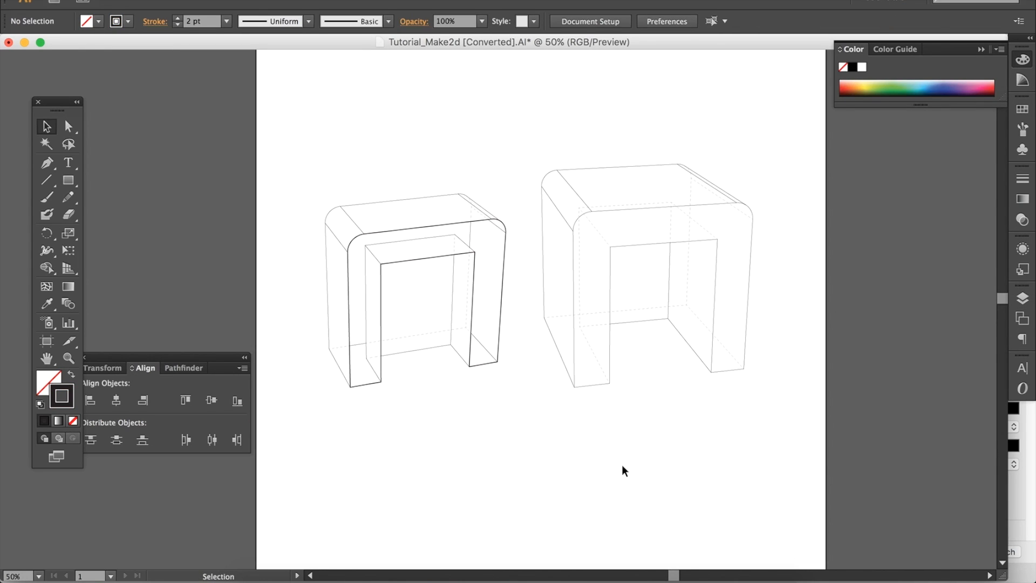